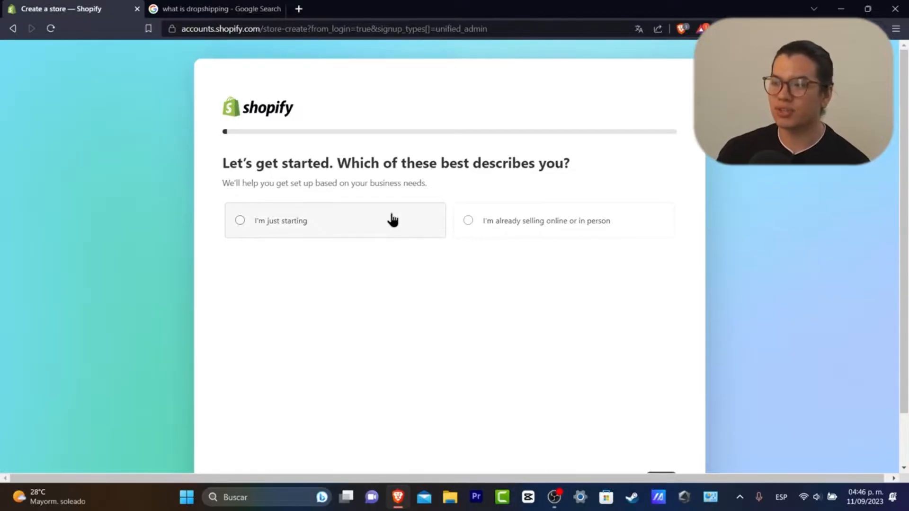
Answer the first setup question as 'I'm just starting'
{"action": "left_click_drag", "start_coordinate": [307, 163], "coordinate": [322, 166]}
{"action": "left_click", "coordinate": [320, 218]}
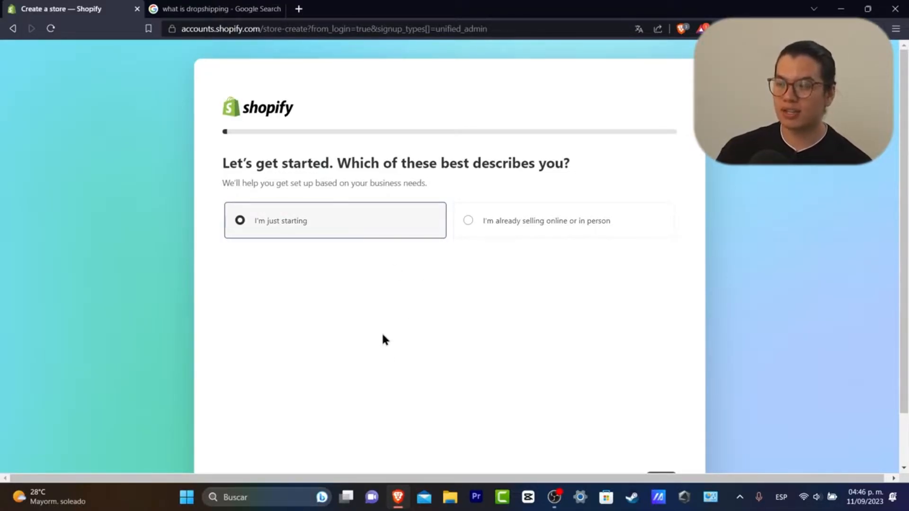
{"action": "scroll", "coordinate": [473, 337], "scroll_direction": "down", "scroll_amount": 1}
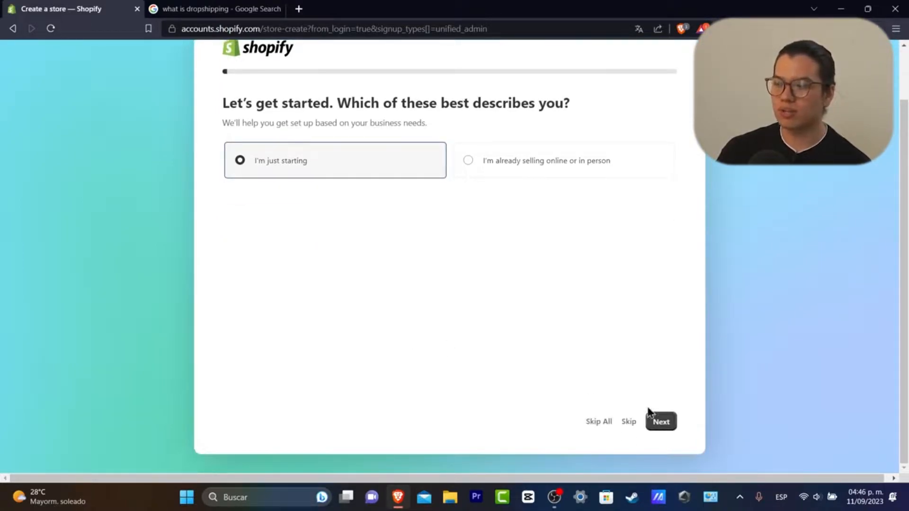
{"action": "left_click", "coordinate": [660, 422]}
Choose an online store and social media as the sales channels
{"action": "left_click_drag", "start_coordinate": [299, 165], "coordinate": [448, 164]}
{"action": "left_click", "coordinate": [448, 163]}
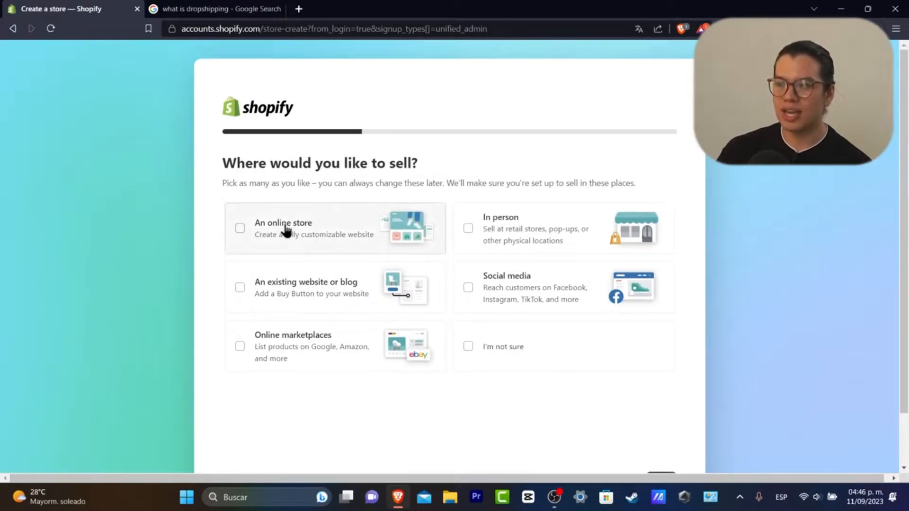
{"action": "left_click", "coordinate": [271, 232]}
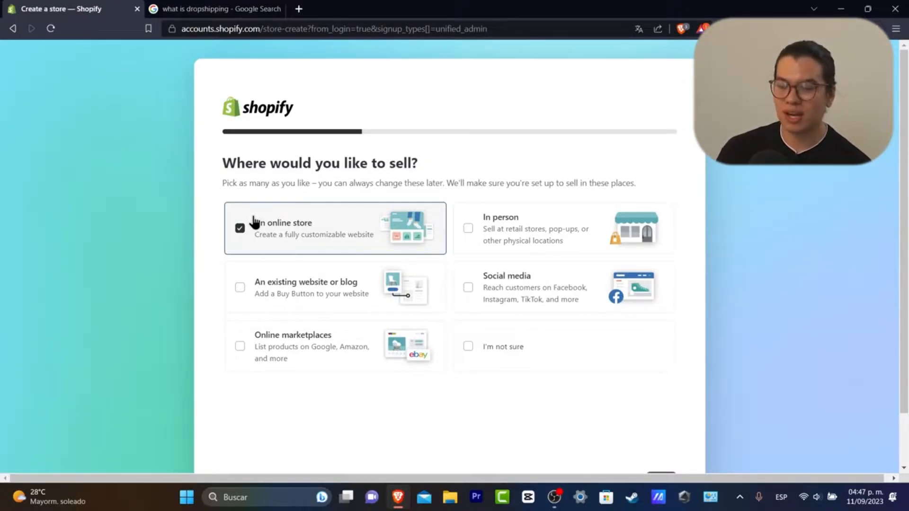
{"action": "left_click", "coordinate": [500, 281]}
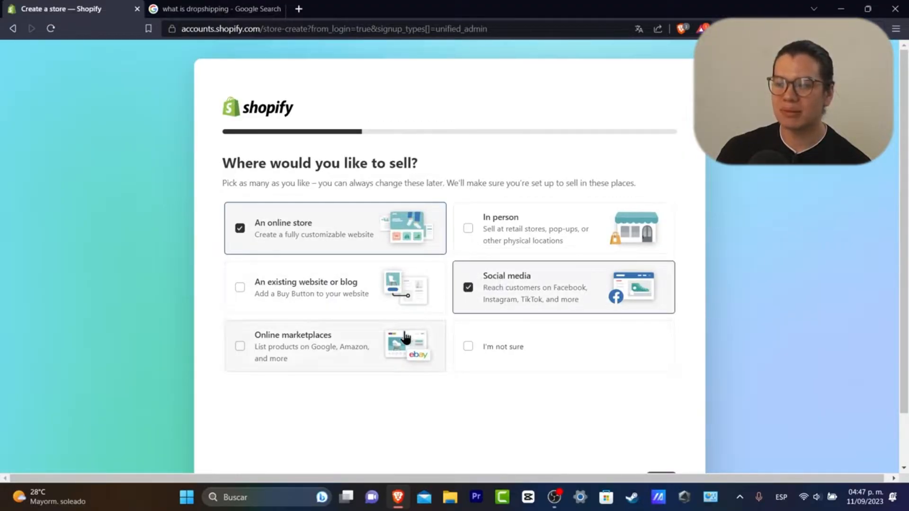
{"action": "left_click", "coordinate": [240, 346]}
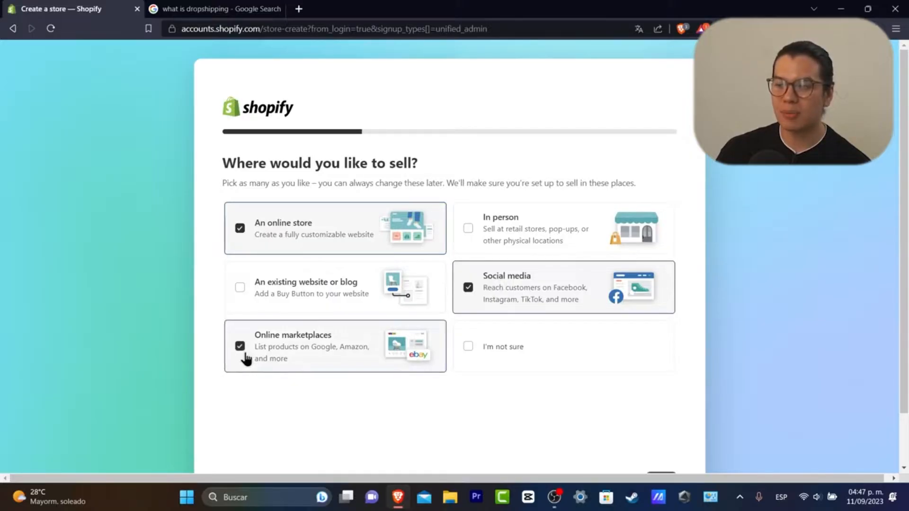
{"action": "left_click", "coordinate": [330, 348]}
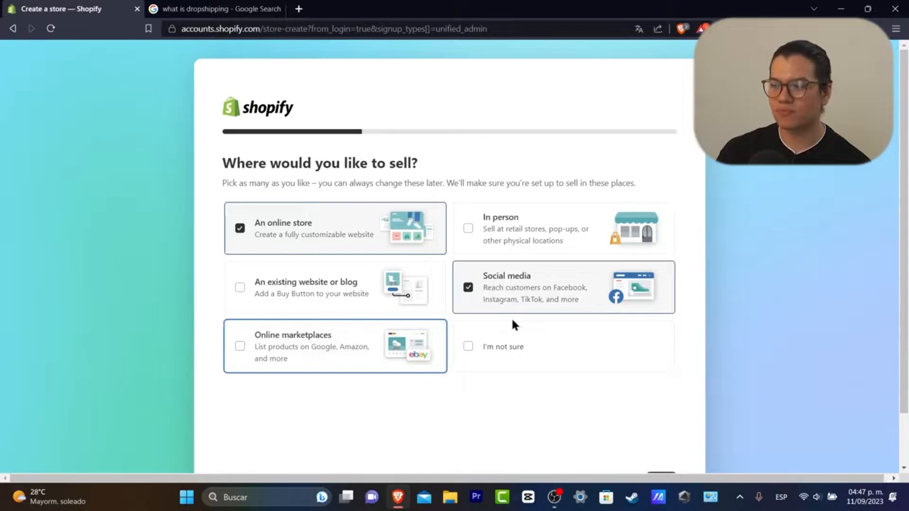
{"action": "scroll", "coordinate": [649, 434], "scroll_direction": "down", "scroll_amount": 1}
{"action": "left_click", "coordinate": [658, 426]}
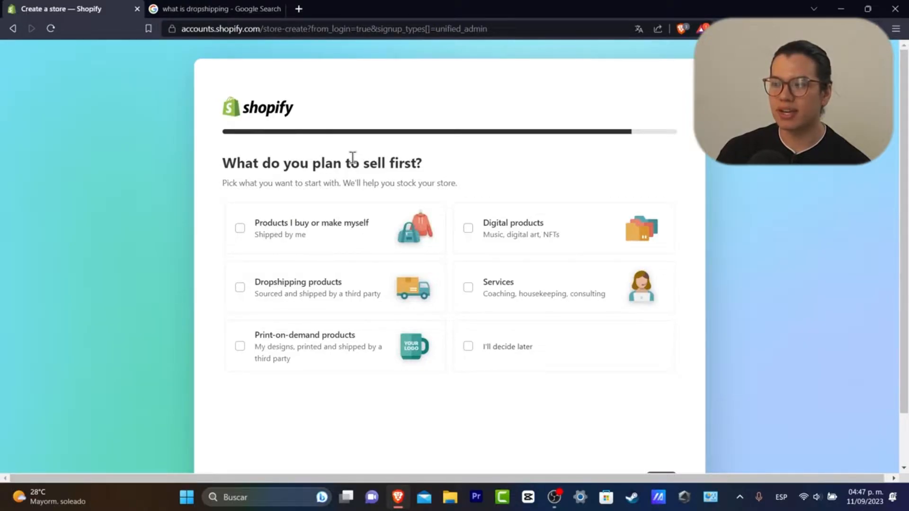
Pick dropshipping products as the first thing to sell
{"action": "left_click", "coordinate": [315, 284]}
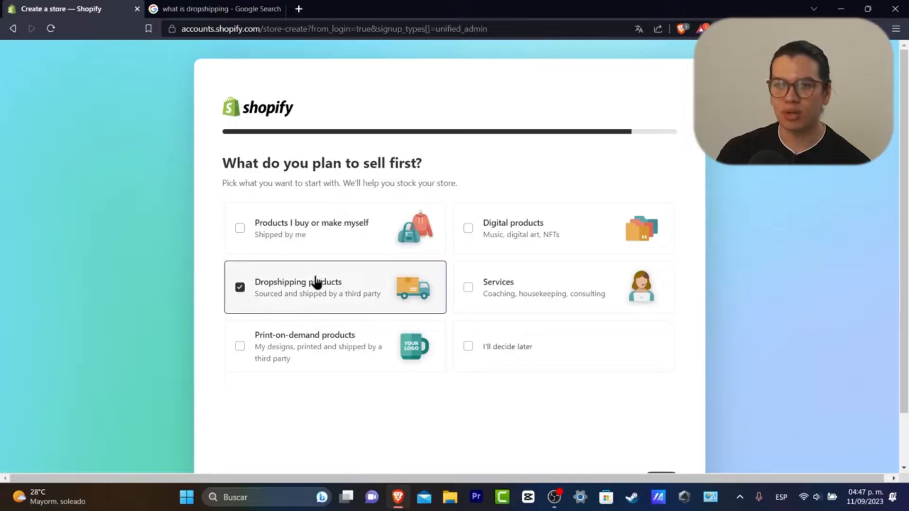
{"action": "scroll", "coordinate": [688, 450], "scroll_direction": "down", "scroll_amount": 2}
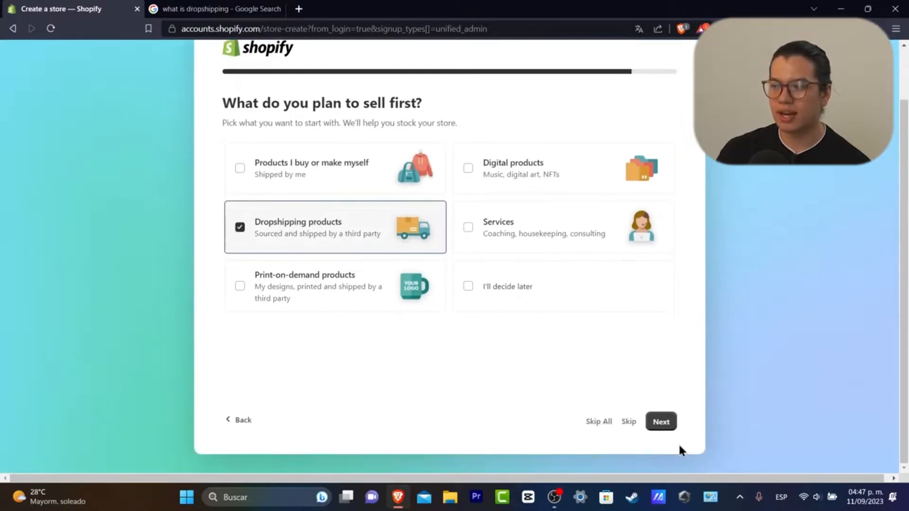
{"action": "left_click", "coordinate": [669, 426]}
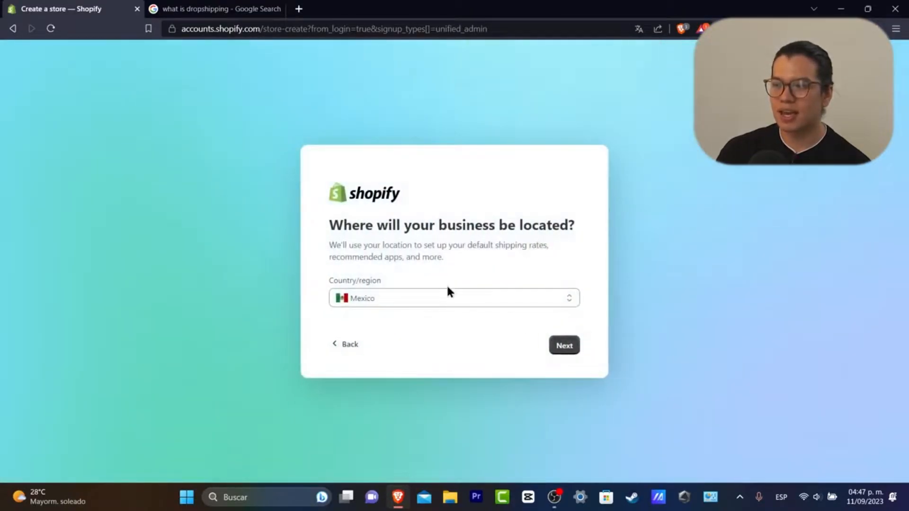
Choose United States as the business country/region and submit to create the store
{"action": "left_click_drag", "start_coordinate": [342, 226], "coordinate": [580, 226]}
{"action": "left_click", "coordinate": [568, 226]}
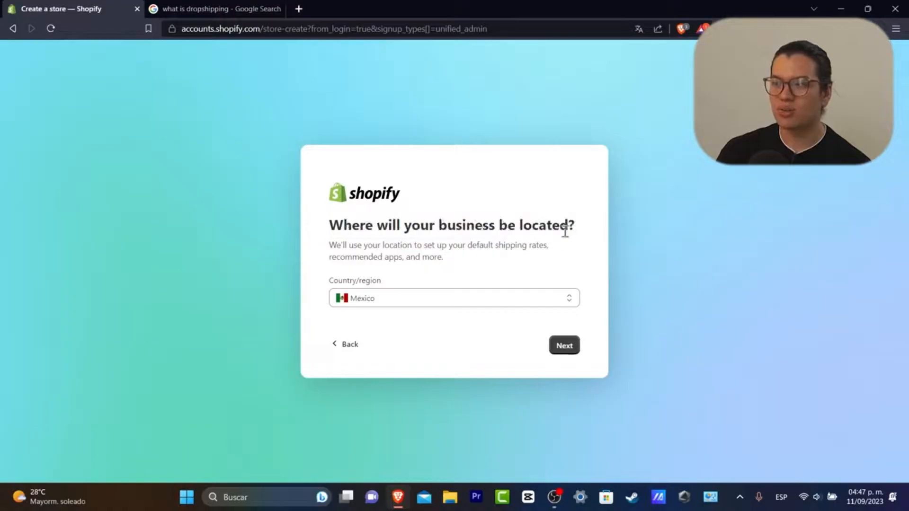
{"action": "left_click", "coordinate": [384, 298]}
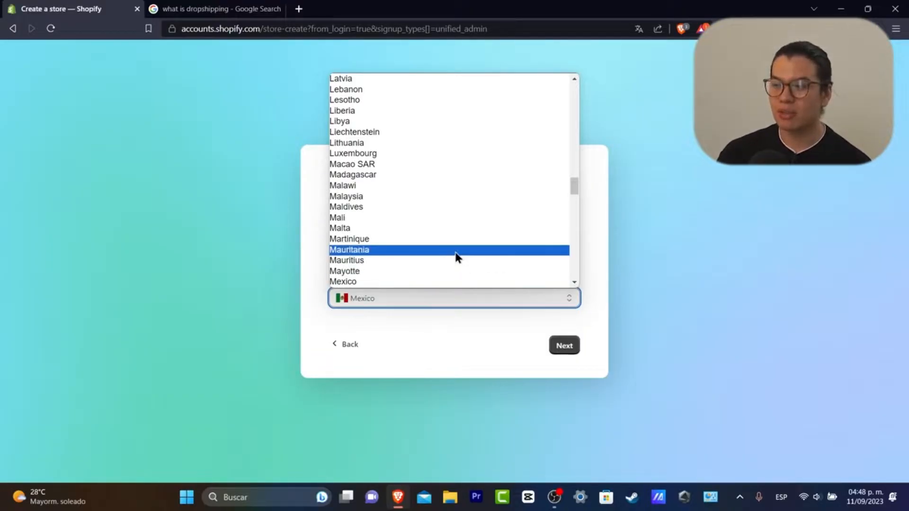
{"action": "scroll", "coordinate": [457, 257], "scroll_direction": "down", "scroll_amount": 20}
{"action": "left_click", "coordinate": [397, 164]}
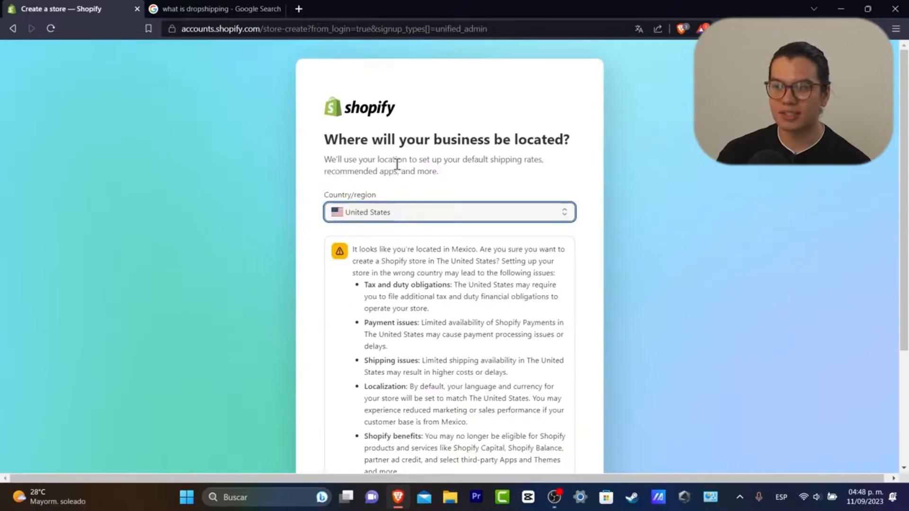
{"action": "scroll", "coordinate": [450, 258], "scroll_direction": "down", "scroll_amount": 3}
{"action": "left_click", "coordinate": [554, 421]}
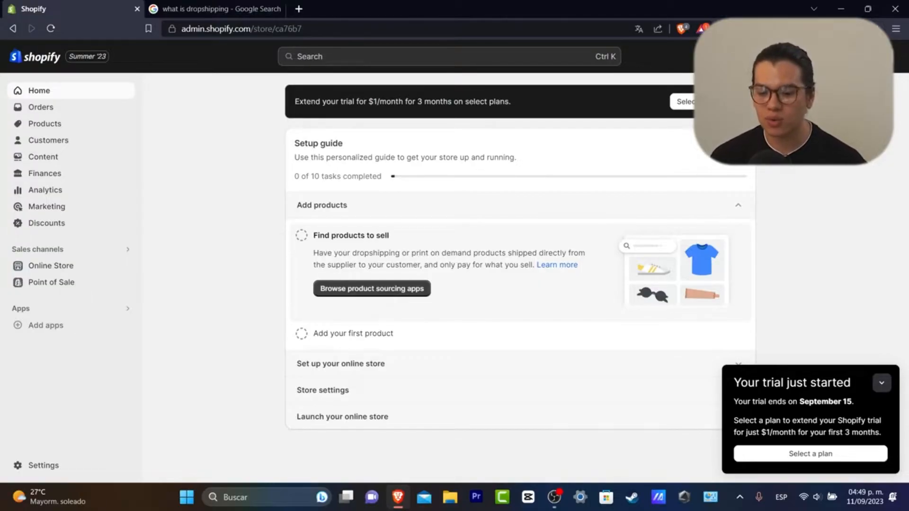
Go to Settings > Plan and bring up the available plans
{"action": "left_click", "coordinate": [54, 469]}
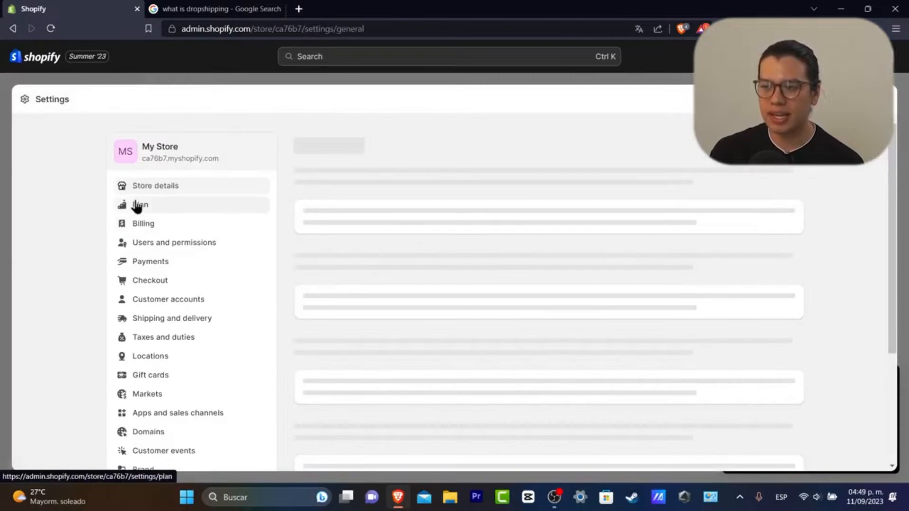
{"action": "left_click", "coordinate": [164, 204]}
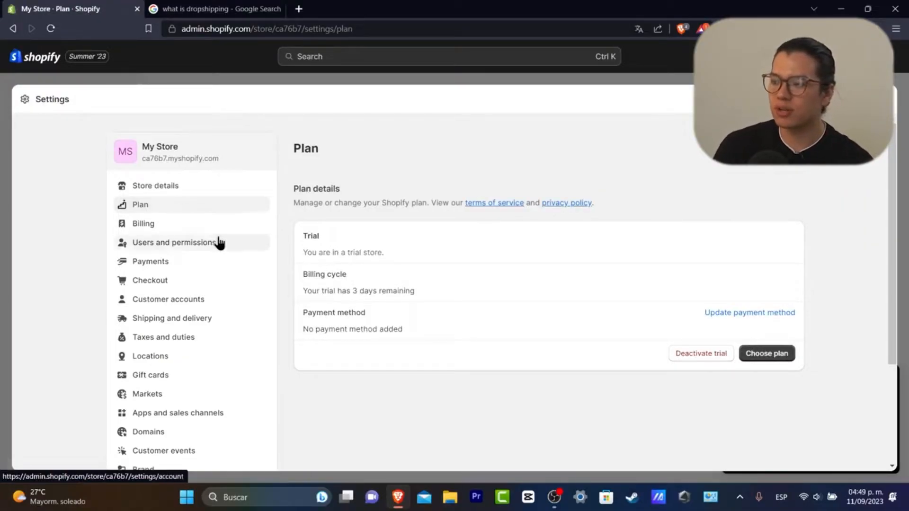
{"action": "left_click", "coordinate": [789, 354]}
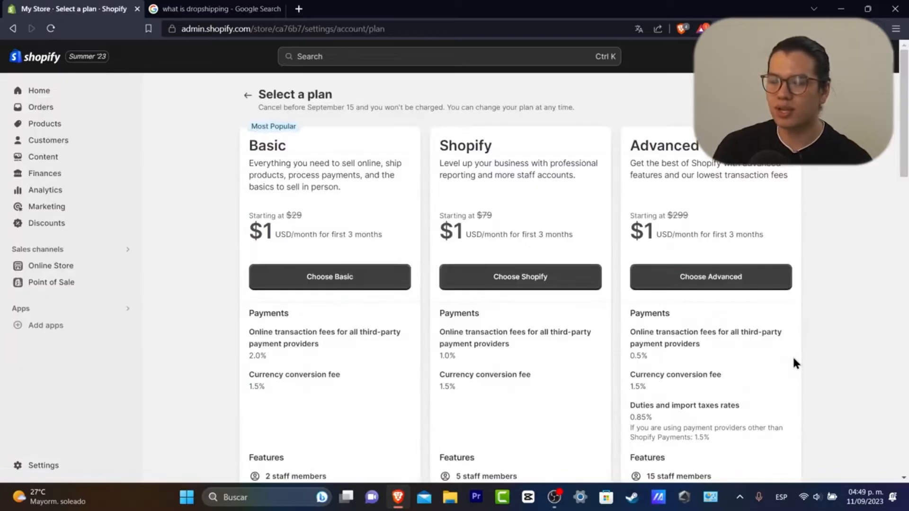
Compare the Basic, Shopify and Advanced plans at $1 USD/month
{"action": "left_click_drag", "start_coordinate": [258, 147], "coordinate": [279, 147]}
{"action": "left_click_drag", "start_coordinate": [448, 146], "coordinate": [501, 137]}
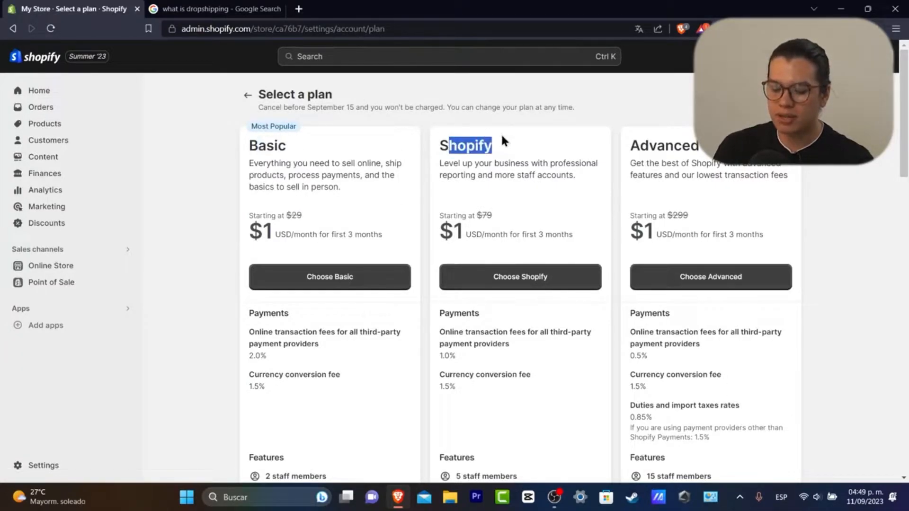
{"action": "left_click_drag", "start_coordinate": [656, 146], "coordinate": [706, 145]}
{"action": "scroll", "coordinate": [710, 151], "scroll_direction": "down", "scroll_amount": 5}
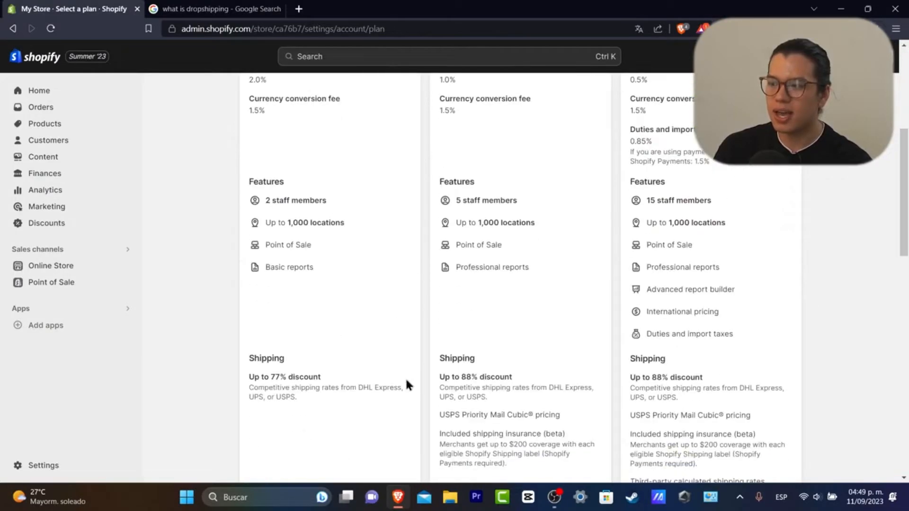
{"action": "scroll", "coordinate": [383, 398], "scroll_direction": "down", "scroll_amount": 5}
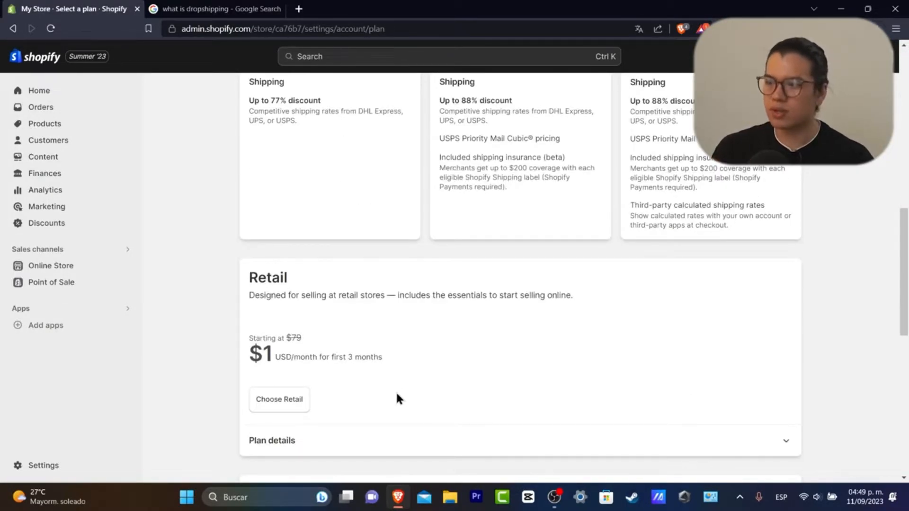
{"action": "scroll", "coordinate": [396, 399], "scroll_direction": "up", "scroll_amount": 3}
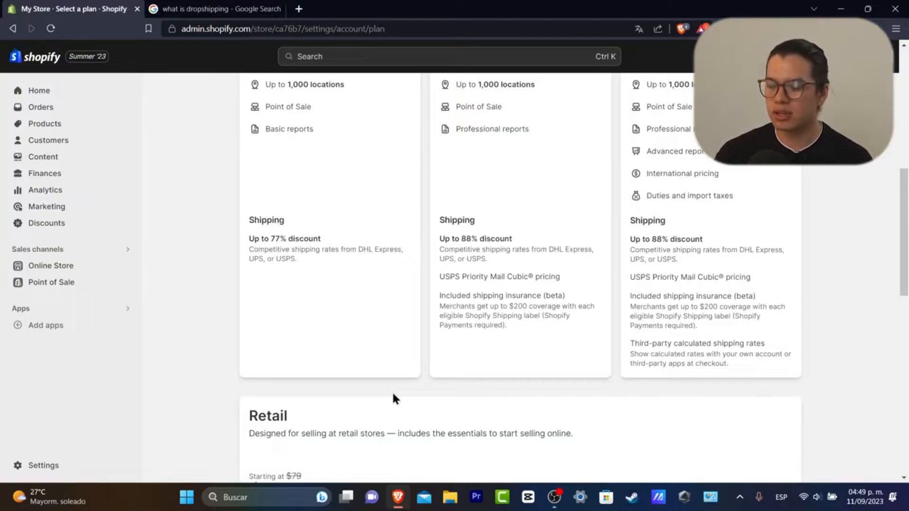
{"action": "scroll", "coordinate": [403, 195], "scroll_direction": "up", "scroll_amount": 5}
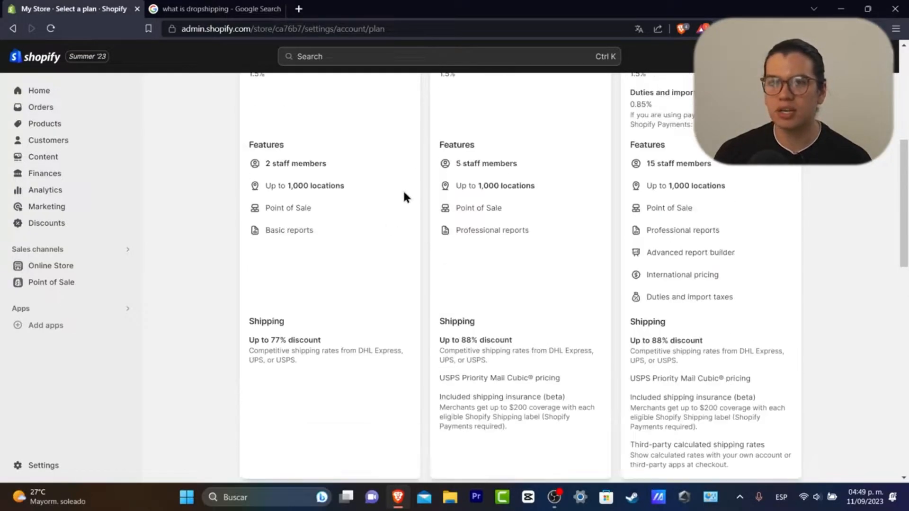
{"action": "scroll", "coordinate": [403, 196], "scroll_direction": "up", "scroll_amount": 3}
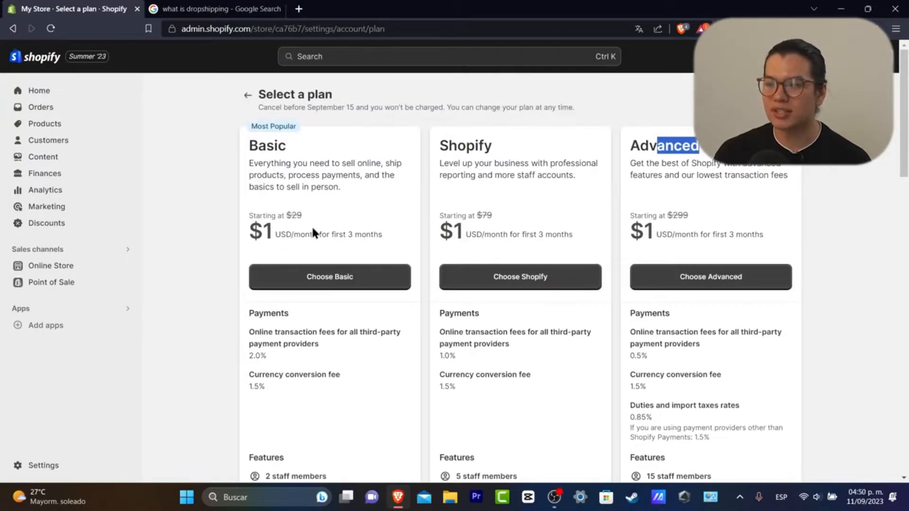
{"action": "scroll", "coordinate": [777, 239], "scroll_direction": "down", "scroll_amount": 20}
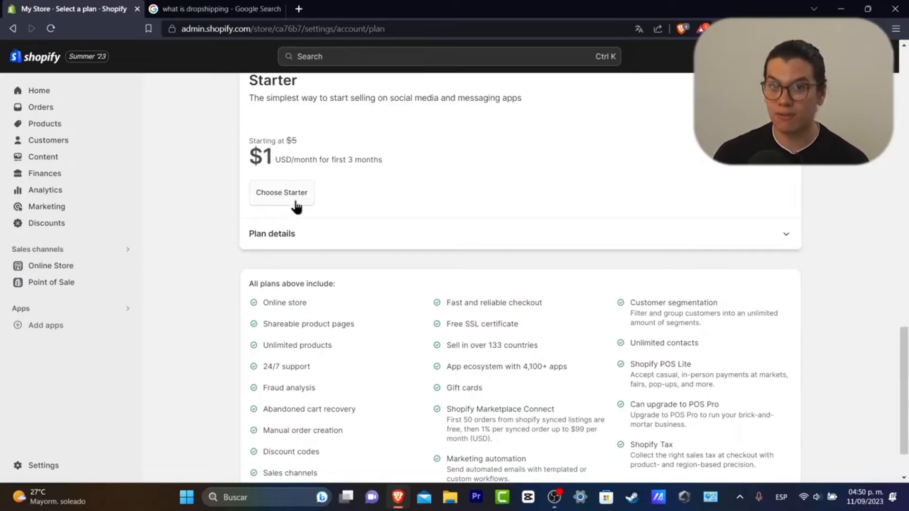
{"action": "scroll", "coordinate": [389, 198], "scroll_direction": "up", "scroll_amount": 20}
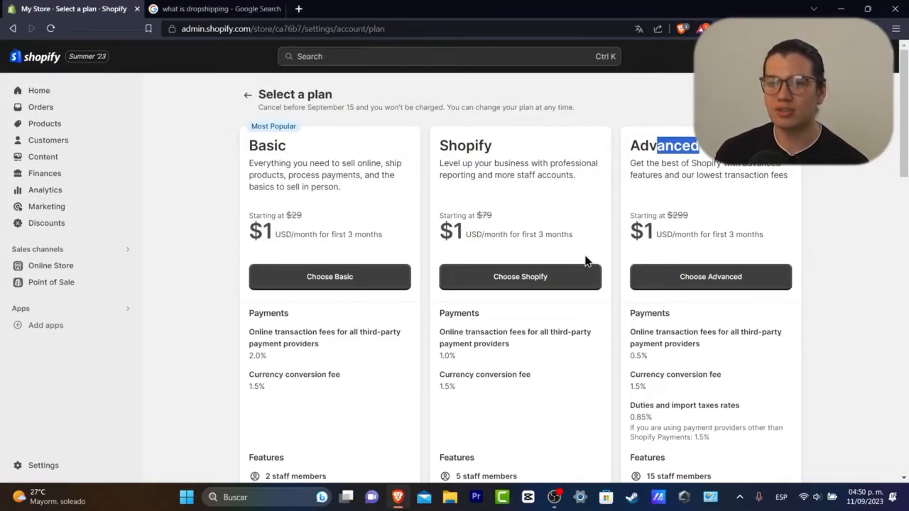
Expand the Starter plan's details
{"action": "scroll", "coordinate": [356, 285], "scroll_direction": "down", "scroll_amount": 10}
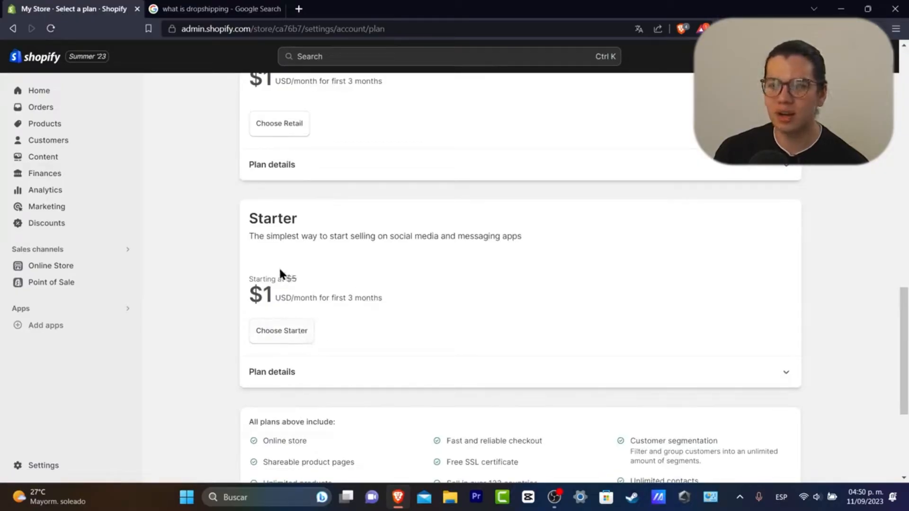
{"action": "left_click_drag", "start_coordinate": [275, 218], "coordinate": [545, 268]}
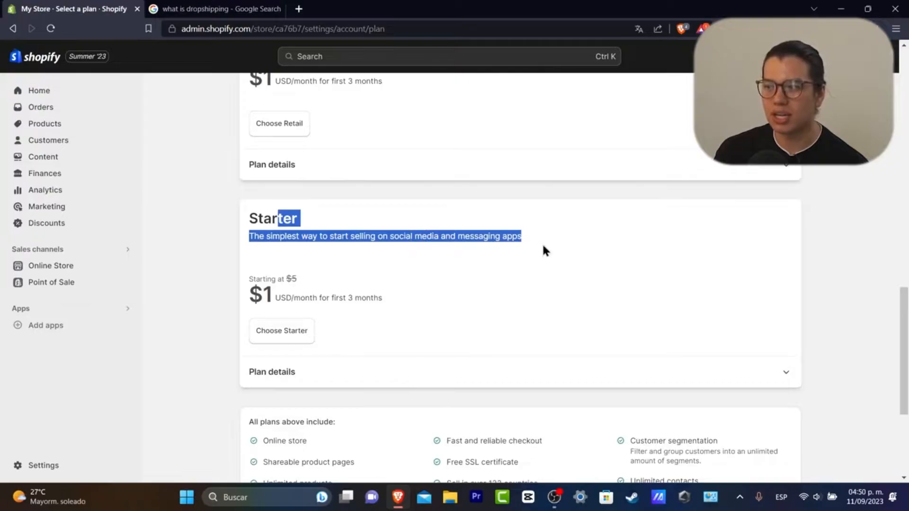
{"action": "left_click", "coordinate": [543, 246]}
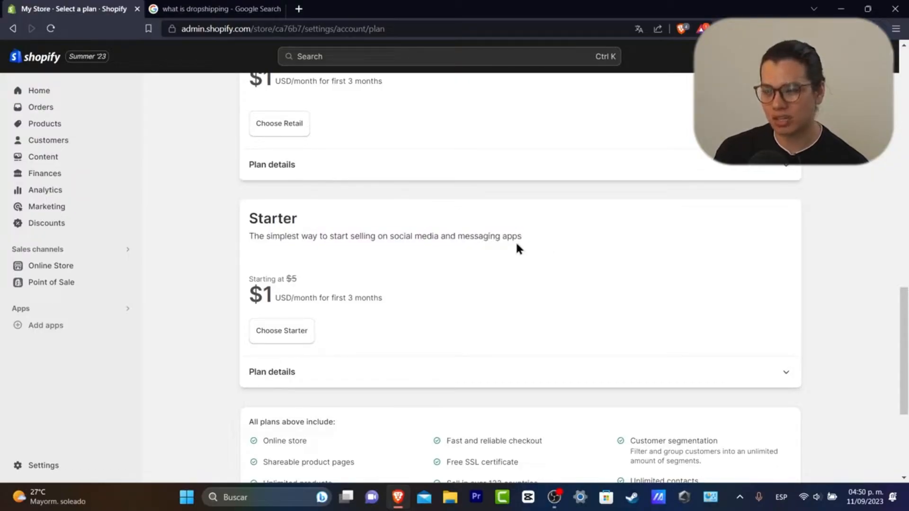
{"action": "left_click", "coordinate": [285, 374]}
Read Starter's payment fees and included features, then return to Home
{"action": "scroll", "coordinate": [405, 314], "scroll_direction": "down", "scroll_amount": 6}
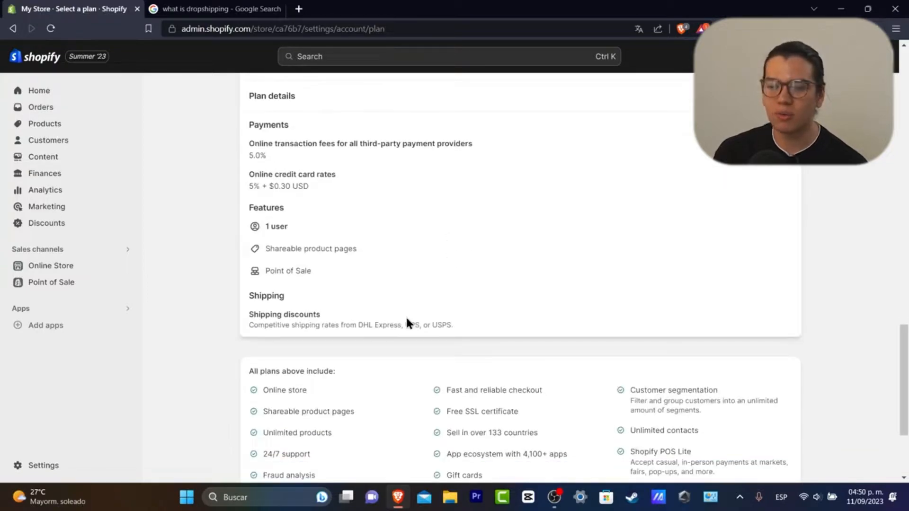
{"action": "scroll", "coordinate": [407, 316], "scroll_direction": "up", "scroll_amount": 3}
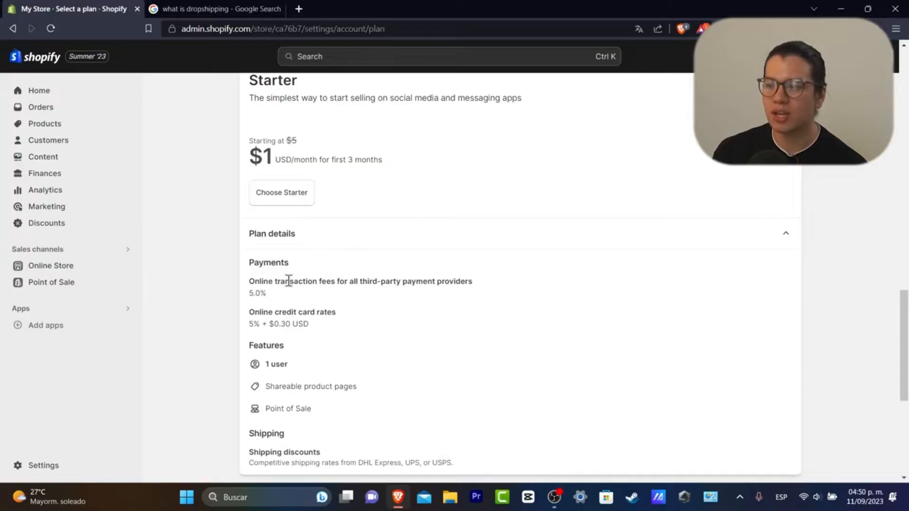
{"action": "left_click_drag", "start_coordinate": [264, 262], "coordinate": [342, 330]}
{"action": "left_click_drag", "start_coordinate": [263, 363], "coordinate": [353, 402]}
{"action": "scroll", "coordinate": [286, 303], "scroll_direction": "down", "scroll_amount": 3}
{"action": "left_click_drag", "start_coordinate": [249, 314], "coordinate": [468, 336]}
{"action": "scroll", "coordinate": [468, 336], "scroll_direction": "down", "scroll_amount": 3}
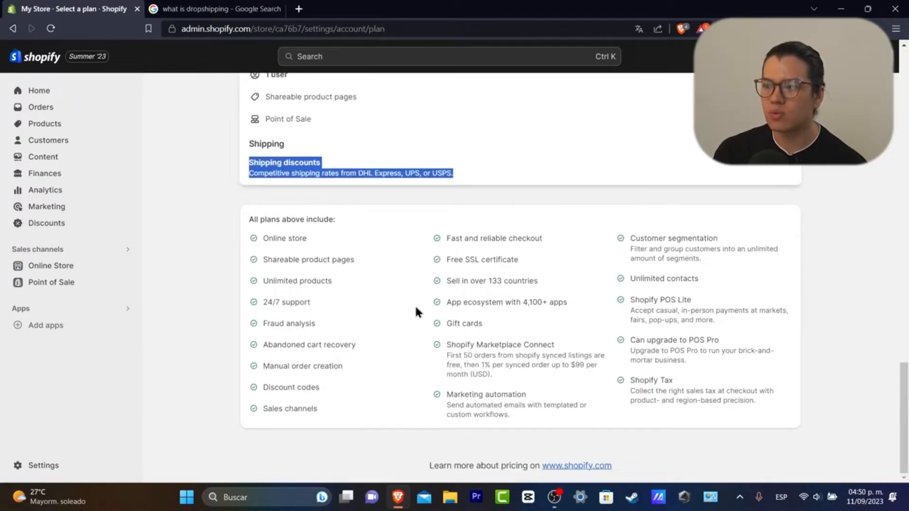
{"action": "left_click_drag", "start_coordinate": [267, 219], "coordinate": [367, 245]}
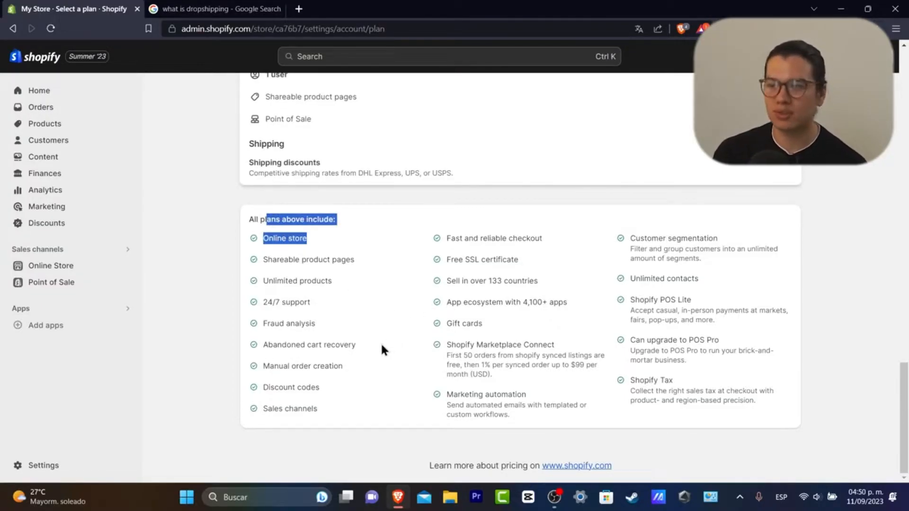
{"action": "left_click", "coordinate": [45, 92]}
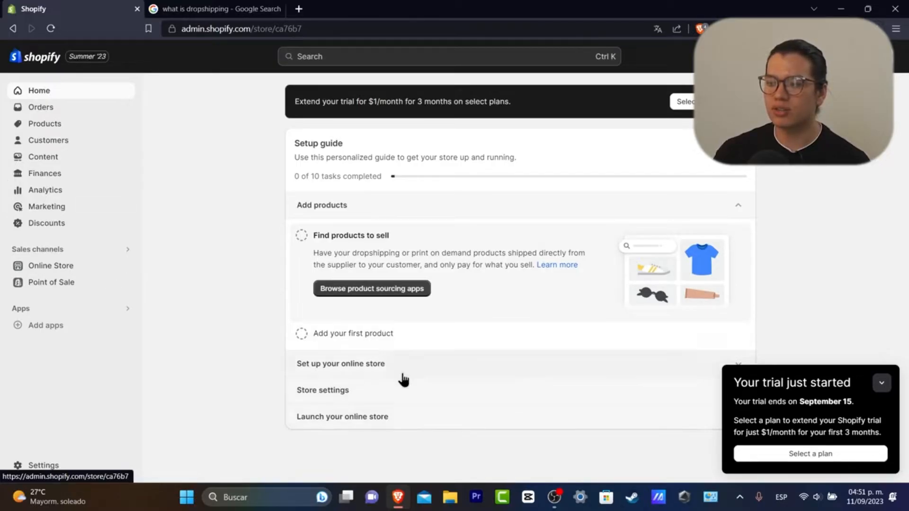
Change the store name in Store details to L-mond
{"action": "left_click", "coordinate": [880, 384]}
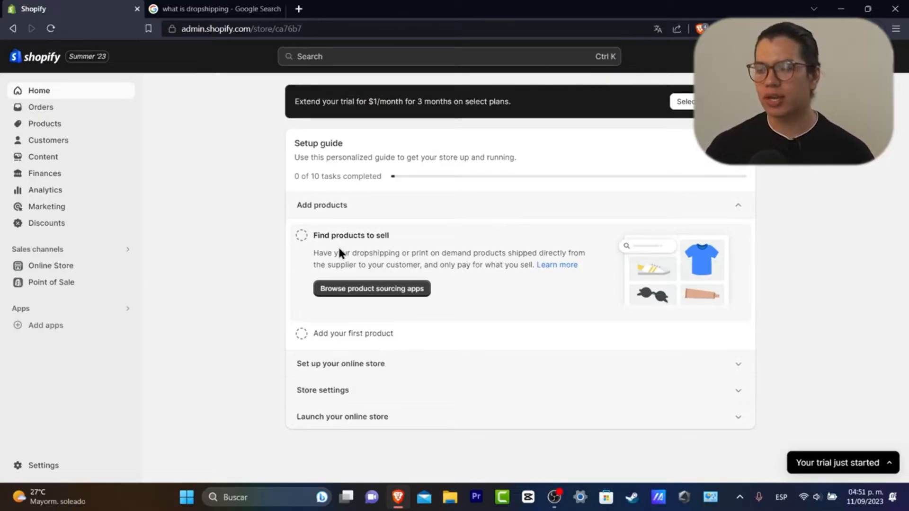
{"action": "left_click", "coordinate": [43, 467]}
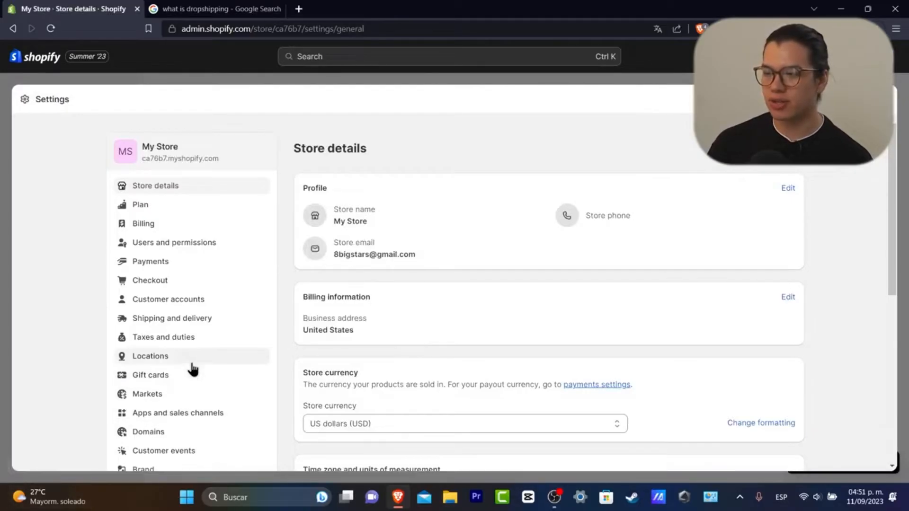
{"action": "scroll", "coordinate": [197, 318], "scroll_direction": "down", "scroll_amount": 3}
{"action": "scroll", "coordinate": [208, 306], "scroll_direction": "up", "scroll_amount": 3}
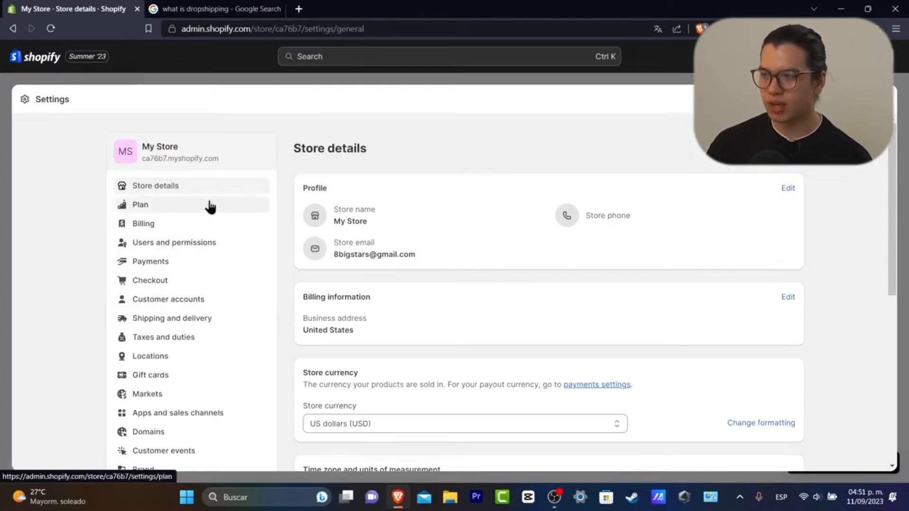
{"action": "left_click", "coordinate": [788, 190]}
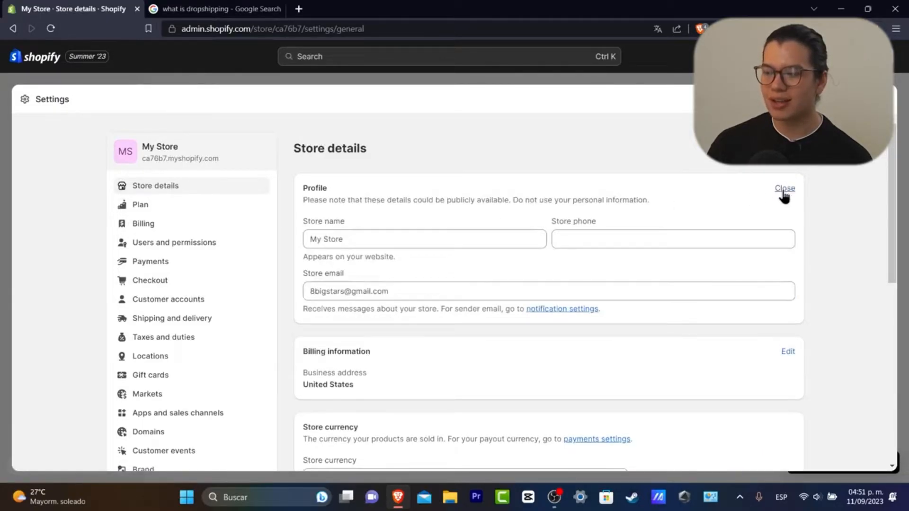
{"action": "double_click", "coordinate": [334, 239]}
{"action": "key", "text": "ctrl+a"}
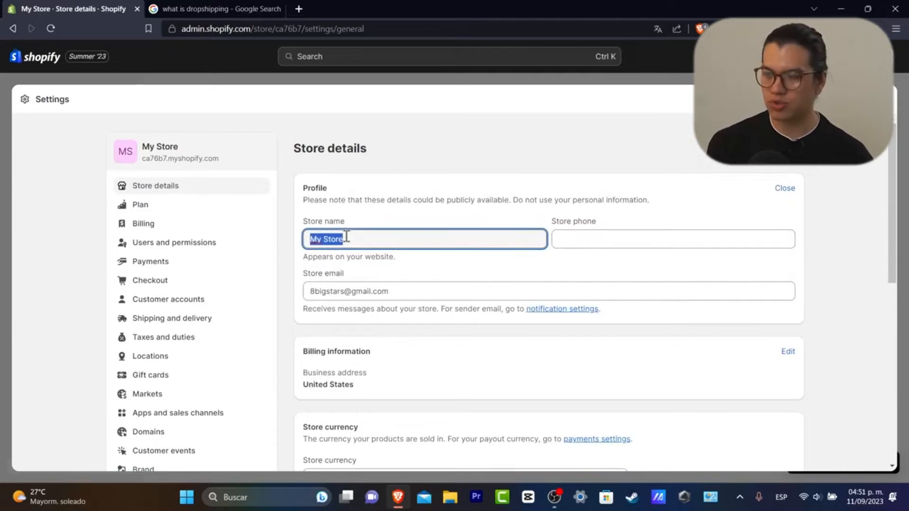
{"action": "type", "text": "L-mond"}
{"action": "key", "text": "BackSpace"}
{"action": "key", "text": "BackSpace"}
{"action": "key", "text": "BackSpace"}
{"action": "key", "text": "BackSpace"}
{"action": "type", "text": "-mond"}
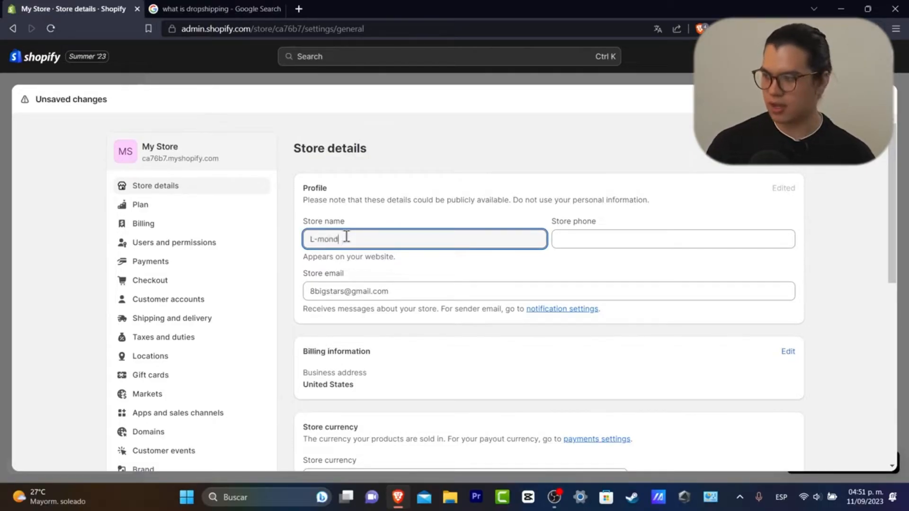
Enter a store phone number, then clear it when rejected and save the details
{"action": "left_click", "coordinate": [610, 247]}
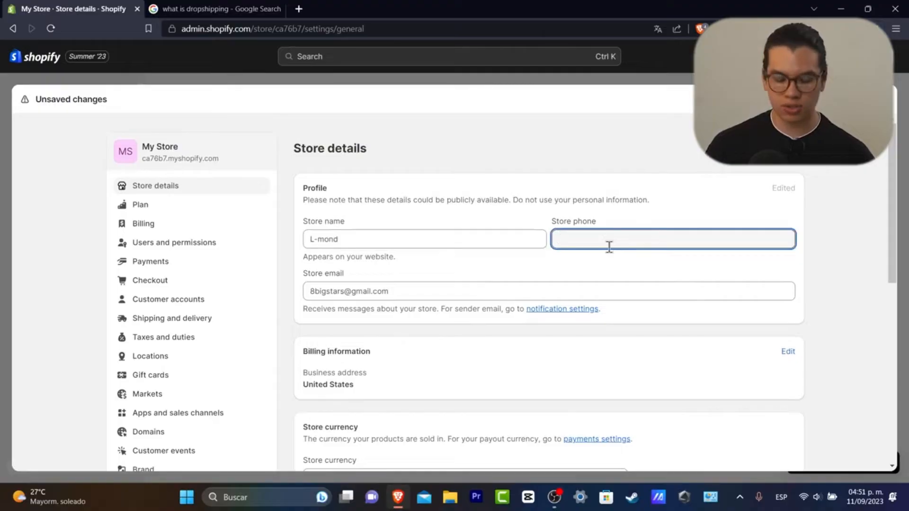
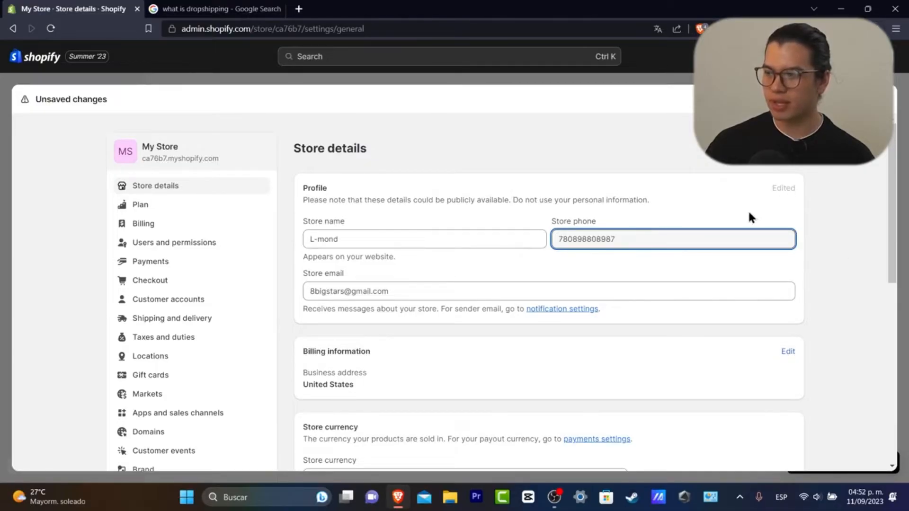
{"action": "scroll", "coordinate": [466, 244], "scroll_direction": "down", "scroll_amount": 3}
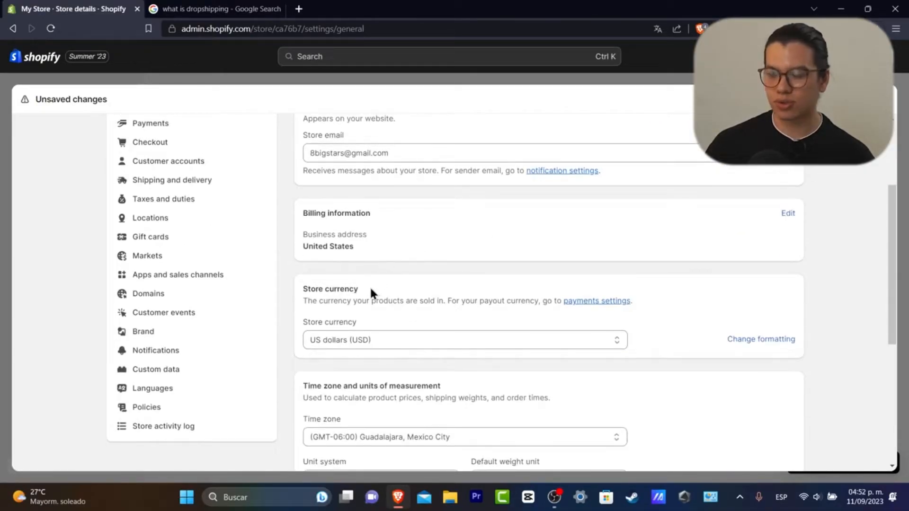
{"action": "scroll", "coordinate": [371, 286], "scroll_direction": "down", "scroll_amount": 3}
{"action": "scroll", "coordinate": [426, 270], "scroll_direction": "down", "scroll_amount": 3}
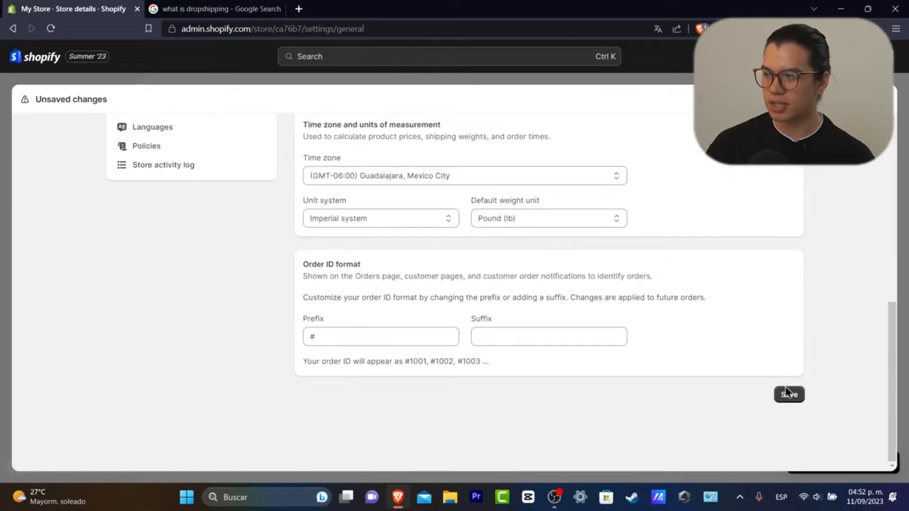
{"action": "left_click", "coordinate": [787, 393]}
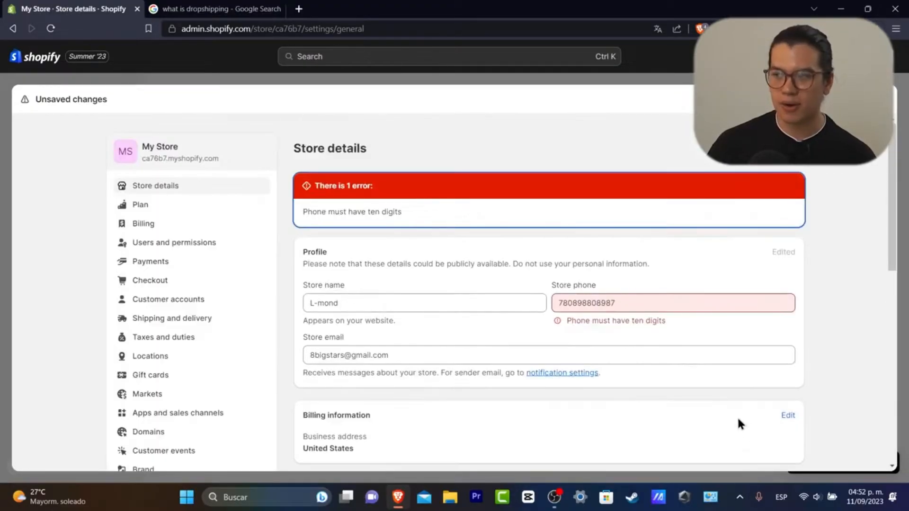
{"action": "double_click", "coordinate": [688, 310]}
{"action": "key", "text": "BackSpace"}
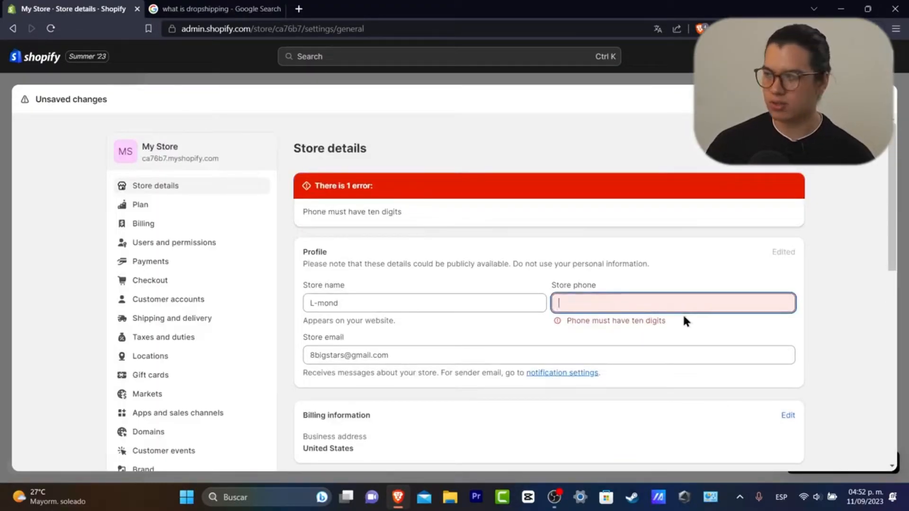
{"action": "left_click", "coordinate": [876, 99]}
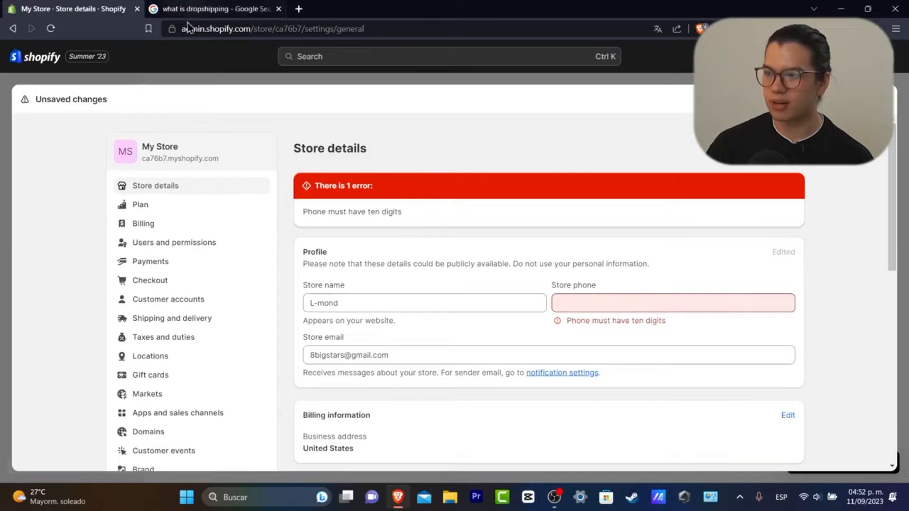
{"action": "scroll", "coordinate": [194, 215], "scroll_direction": "down", "scroll_amount": 3}
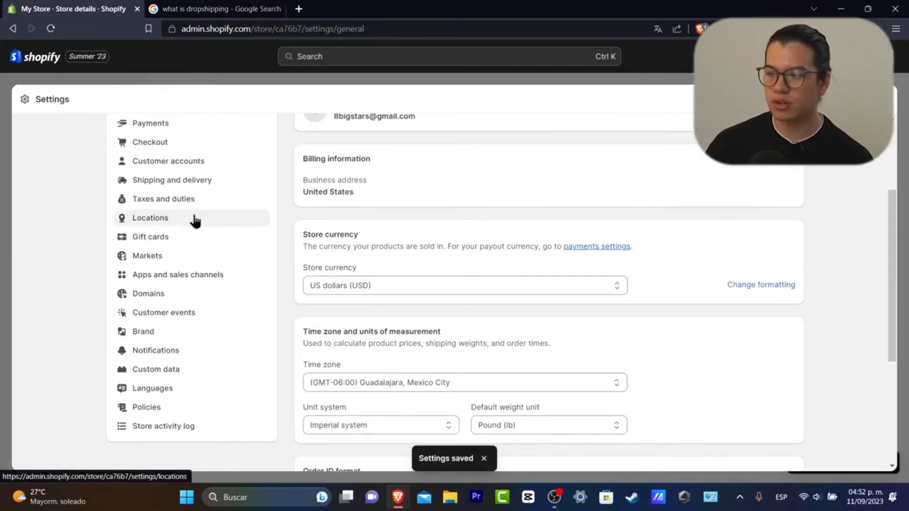
Upload Untitled design (4) from Downloads as the Brand default logo
{"action": "left_click", "coordinate": [155, 334]}
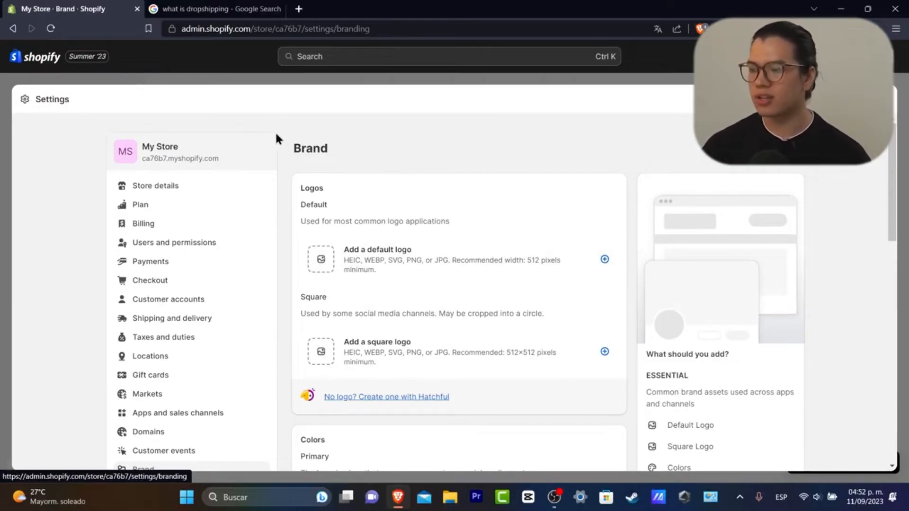
{"action": "left_click", "coordinate": [321, 261]}
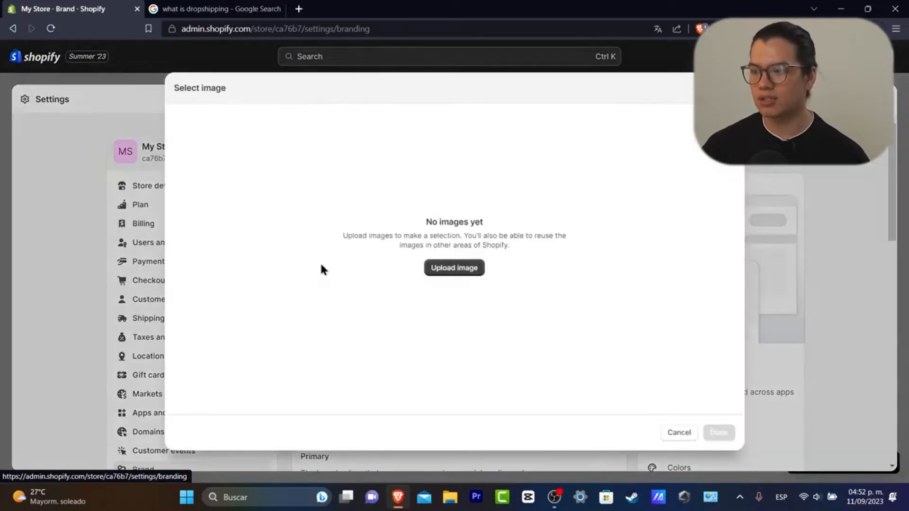
{"action": "left_click", "coordinate": [151, 123]}
{"action": "left_click", "coordinate": [355, 250]}
{"action": "left_click", "coordinate": [356, 260]}
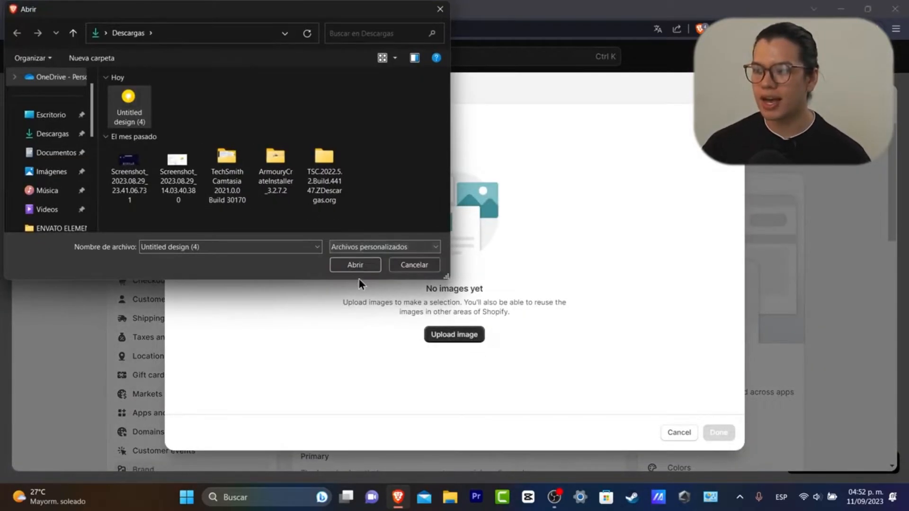
{"action": "left_click", "coordinate": [366, 268]}
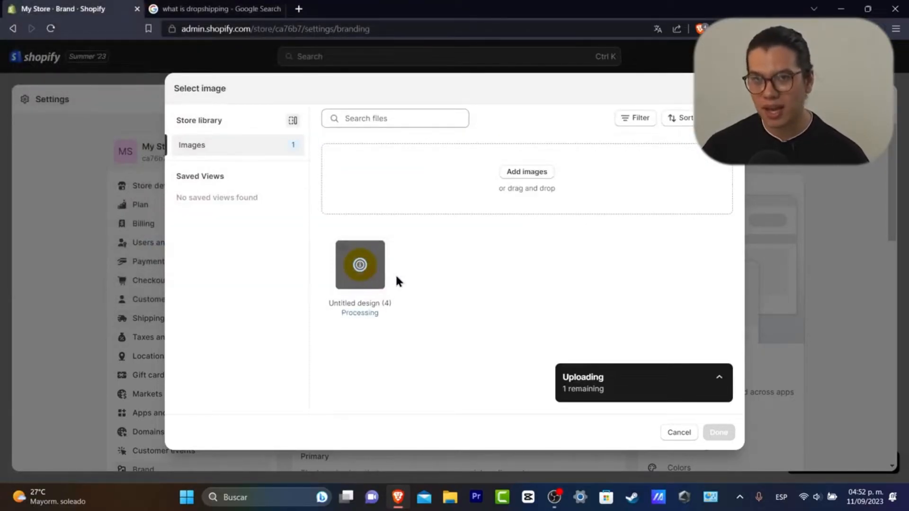
Load the Canva website in a new browser tab
{"action": "left_click", "coordinate": [298, 9]}
{"action": "type", "text": "canva.com/es_mx/"}
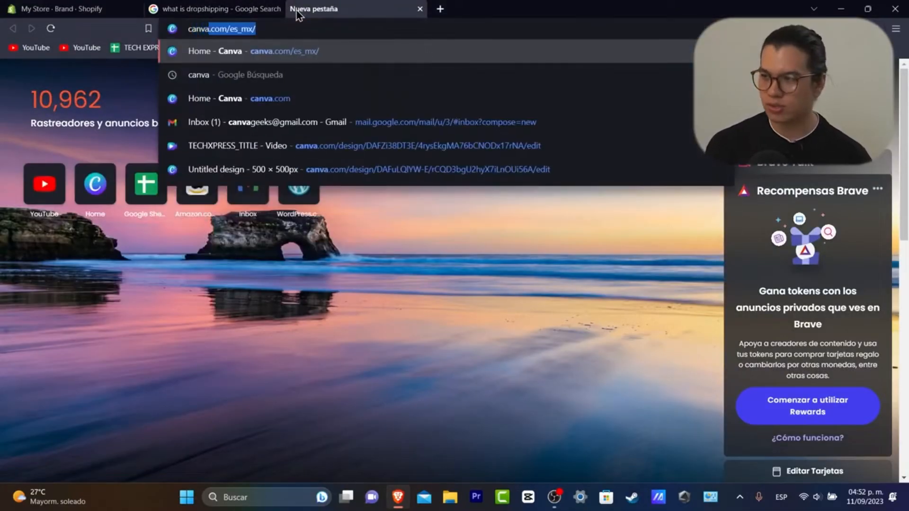
{"action": "key", "text": "Return"}
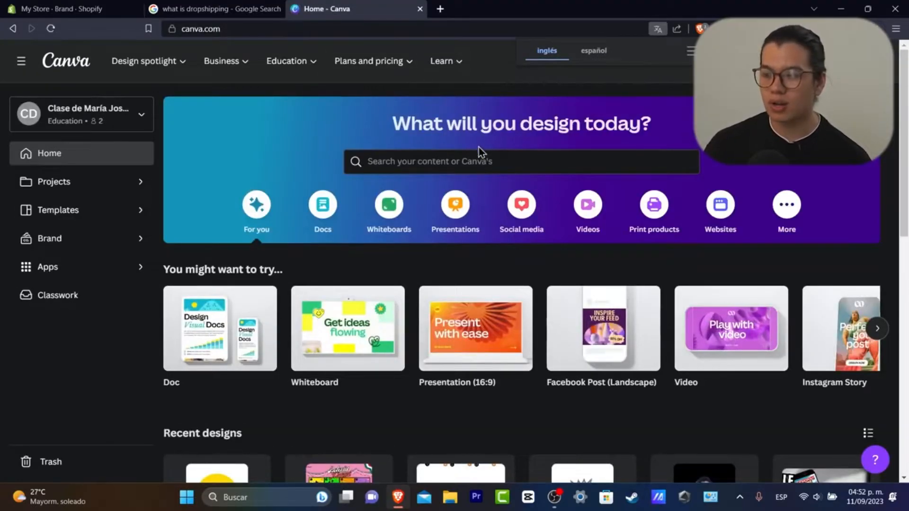
Search Canva for 'logo' to list the Logo templates
{"action": "left_click", "coordinate": [458, 156]}
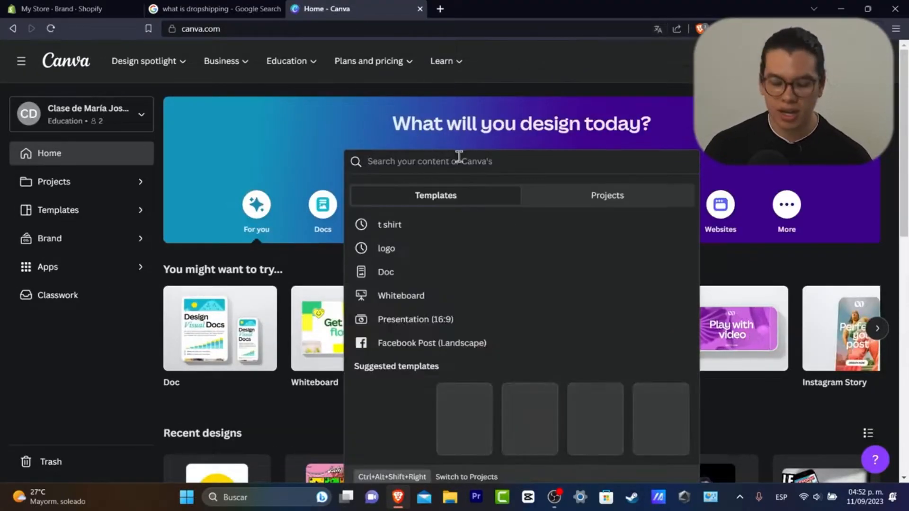
{"action": "type", "text": "logo"}
{"action": "key", "text": "Return"}
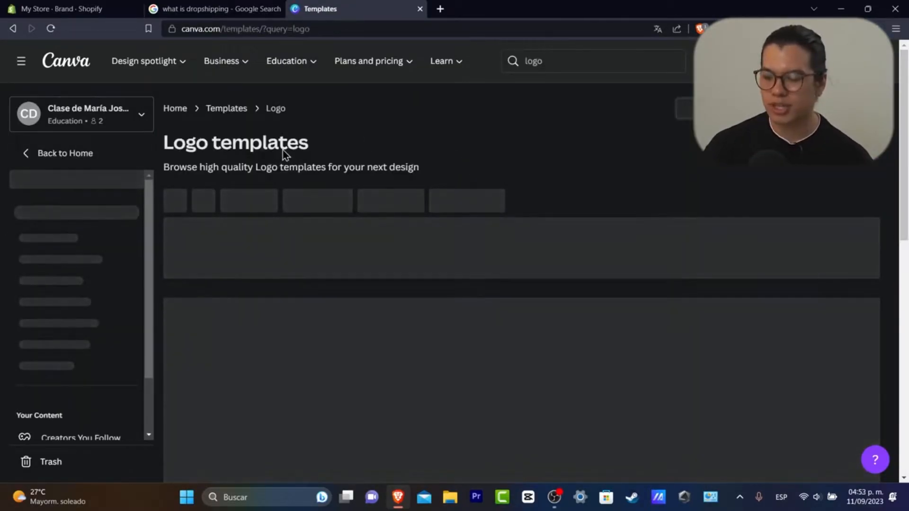
{"action": "scroll", "coordinate": [452, 234], "scroll_direction": "down", "scroll_amount": 3}
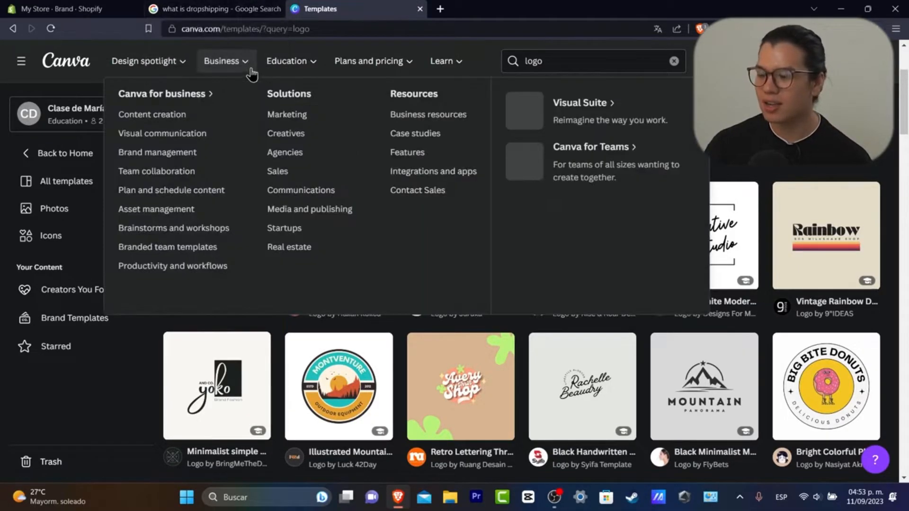
Confirm the lightbulb image as the Shopify logo and close the Canva templates tab
{"action": "left_click", "coordinate": [107, 6]}
{"action": "left_click", "coordinate": [723, 438]}
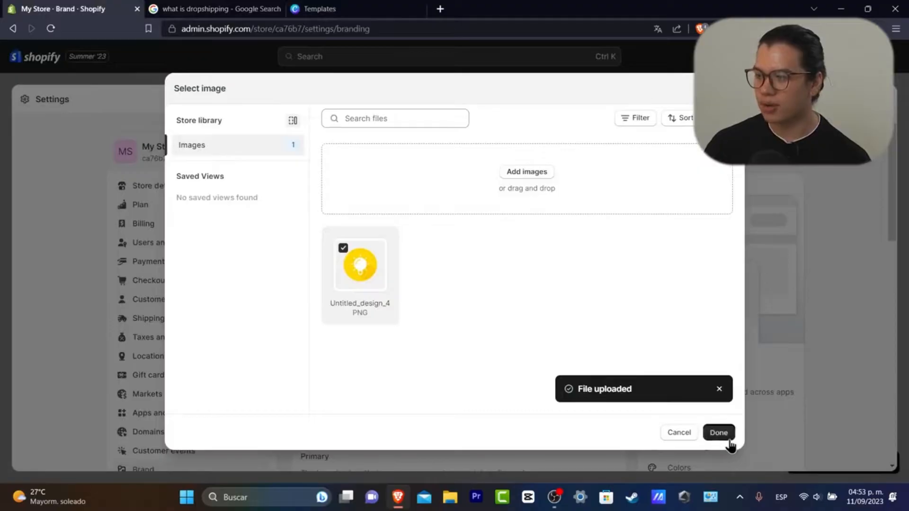
{"action": "left_click", "coordinate": [348, 6]}
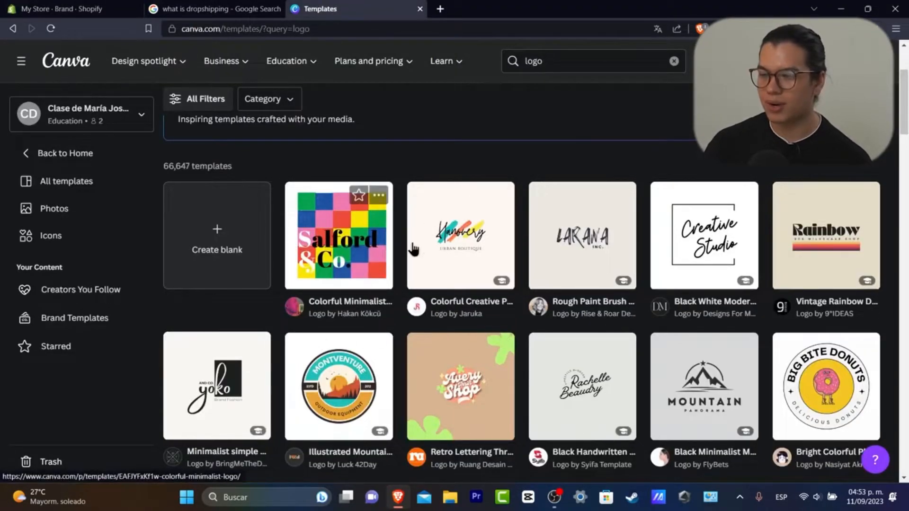
{"action": "left_click", "coordinate": [127, 6]}
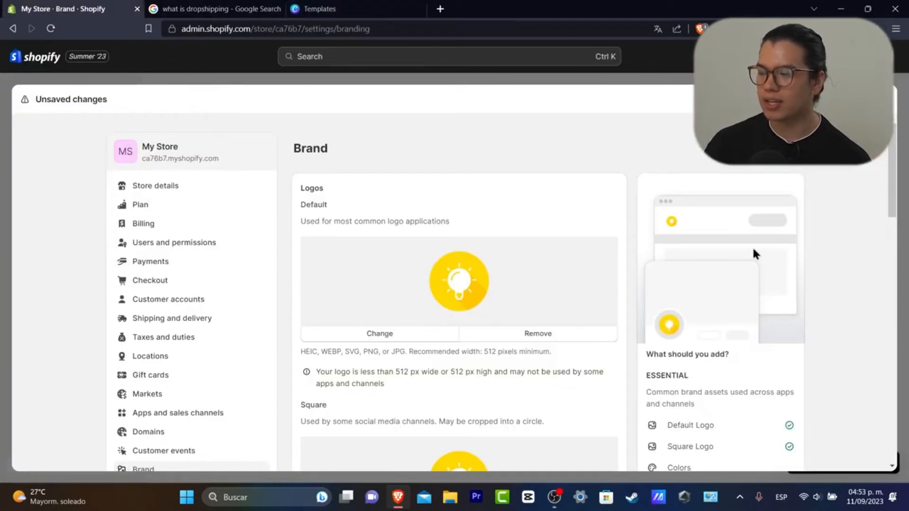
{"action": "scroll", "coordinate": [625, 279], "scroll_direction": "down", "scroll_amount": 3}
{"action": "scroll", "coordinate": [511, 400], "scroll_direction": "down", "scroll_amount": 3}
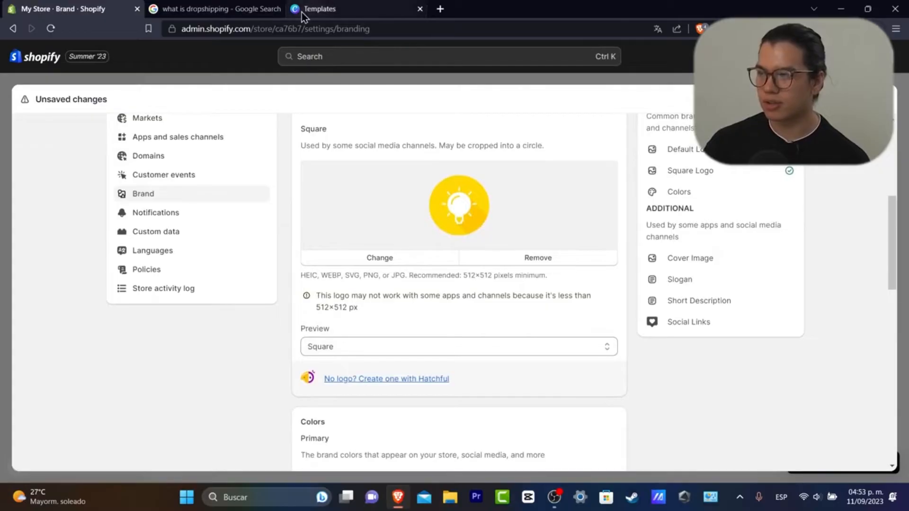
{"action": "left_click", "coordinate": [419, 9]}
{"action": "scroll", "coordinate": [629, 385], "scroll_direction": "down", "scroll_amount": 3}
{"action": "scroll", "coordinate": [406, 345], "scroll_direction": "down", "scroll_amount": 3}
Set the primary brand colour to yellow #ffde00 with black #000000 contrast
{"action": "left_click", "coordinate": [407, 219]}
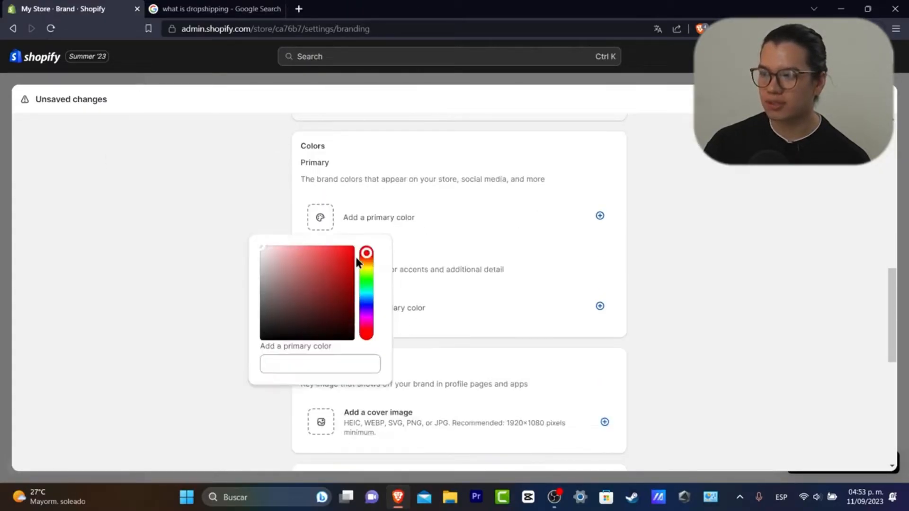
{"action": "mouse_move", "coordinate": [364, 276]}
{"action": "left_mouse_down"}
{"action": "mouse_move", "coordinate": [368, 251]}
{"action": "mouse_move", "coordinate": [366, 269]}
{"action": "left_mouse_up"}
{"action": "left_click", "coordinate": [391, 283]}
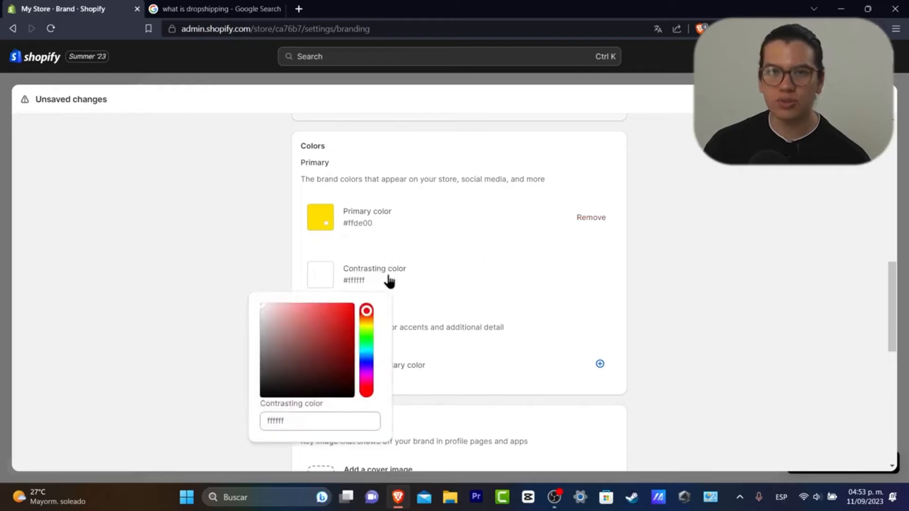
{"action": "left_click_drag", "start_coordinate": [284, 374], "coordinate": [225, 408]}
{"action": "left_click", "coordinate": [224, 402]}
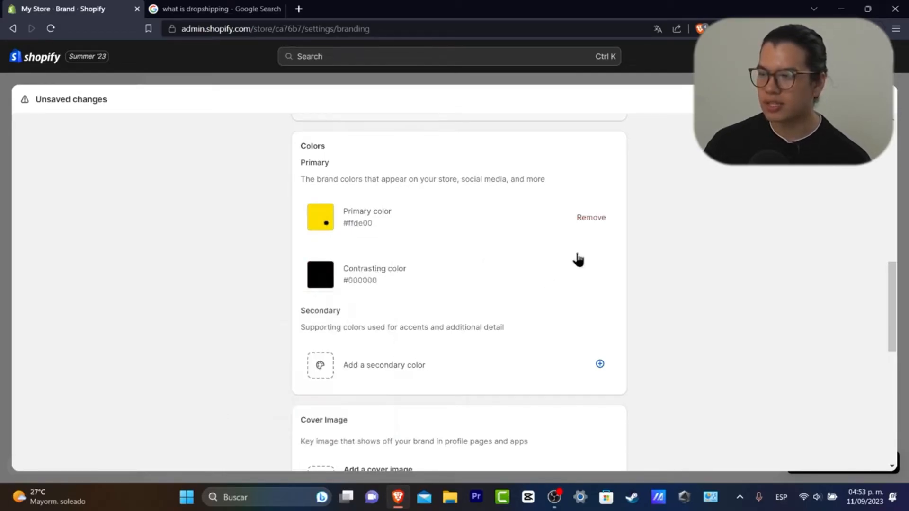
Add grey #959595 as the first secondary colour
{"action": "left_click", "coordinate": [410, 364]}
{"action": "left_click", "coordinate": [247, 221]}
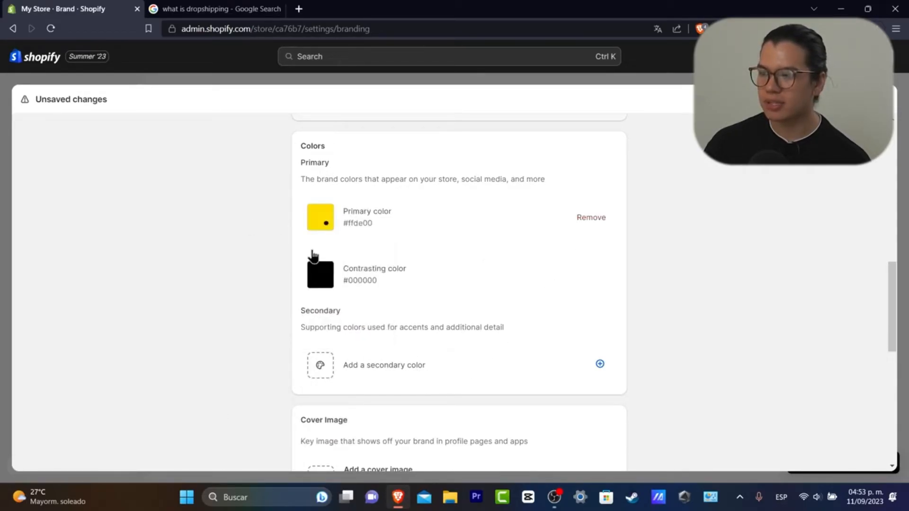
{"action": "left_click", "coordinate": [319, 365]}
{"action": "left_click_drag", "start_coordinate": [319, 280], "coordinate": [176, 266]}
{"action": "left_click", "coordinate": [177, 267]}
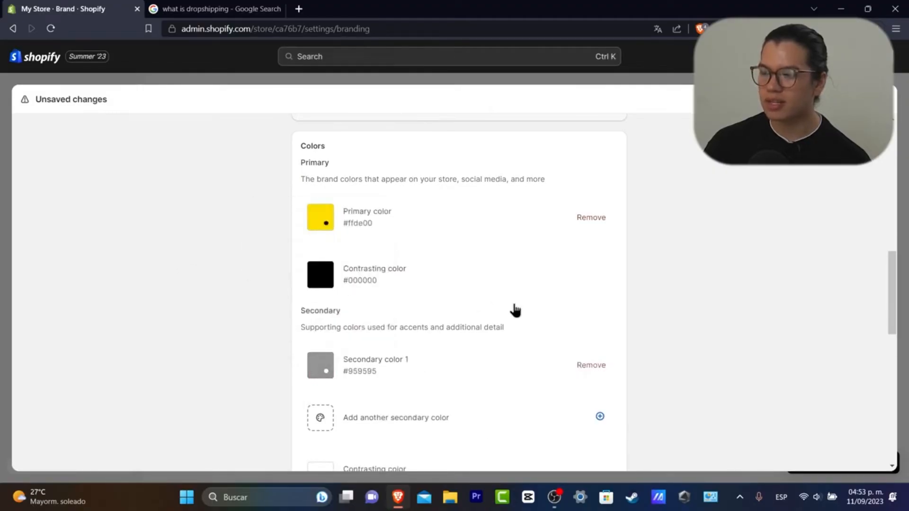
{"action": "scroll", "coordinate": [509, 310], "scroll_direction": "down", "scroll_amount": 3}
Add orange #ff7e00 as second secondary colour with yellow #fff331 contrast
{"action": "left_click", "coordinate": [324, 280]}
{"action": "left_click_drag", "start_coordinate": [367, 328], "coordinate": [367, 319]}
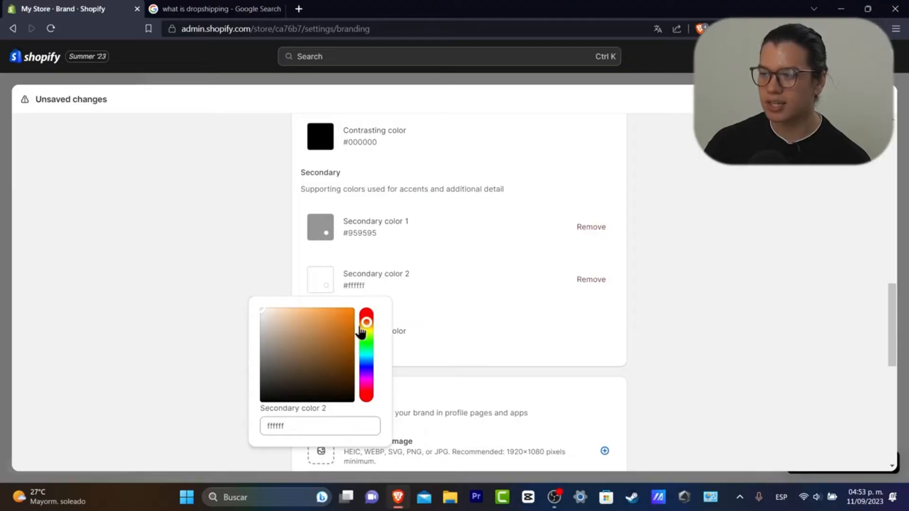
{"action": "left_click", "coordinate": [353, 309]}
{"action": "left_click", "coordinate": [504, 289]}
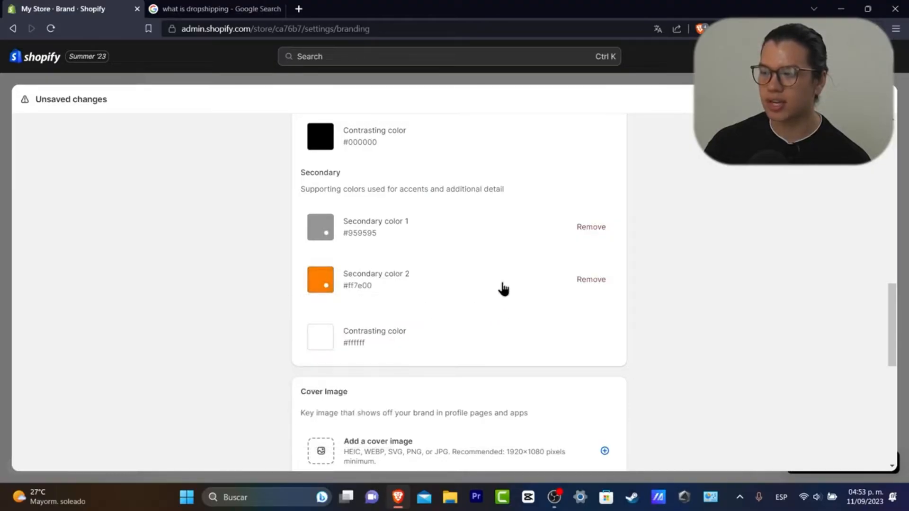
{"action": "left_click", "coordinate": [368, 338]}
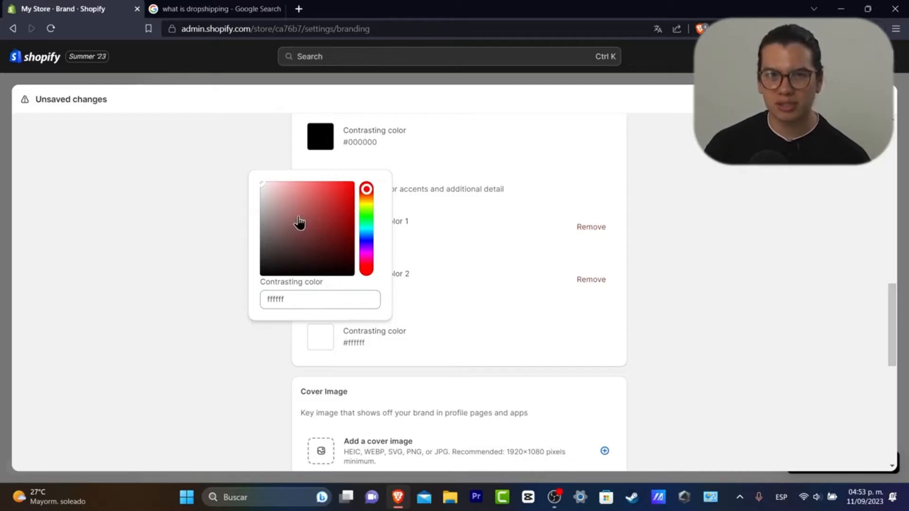
{"action": "left_click_drag", "start_coordinate": [366, 233], "coordinate": [339, 172]}
{"action": "left_click", "coordinate": [614, 298]}
{"action": "scroll", "coordinate": [583, 340], "scroll_direction": "down", "scroll_amount": 3}
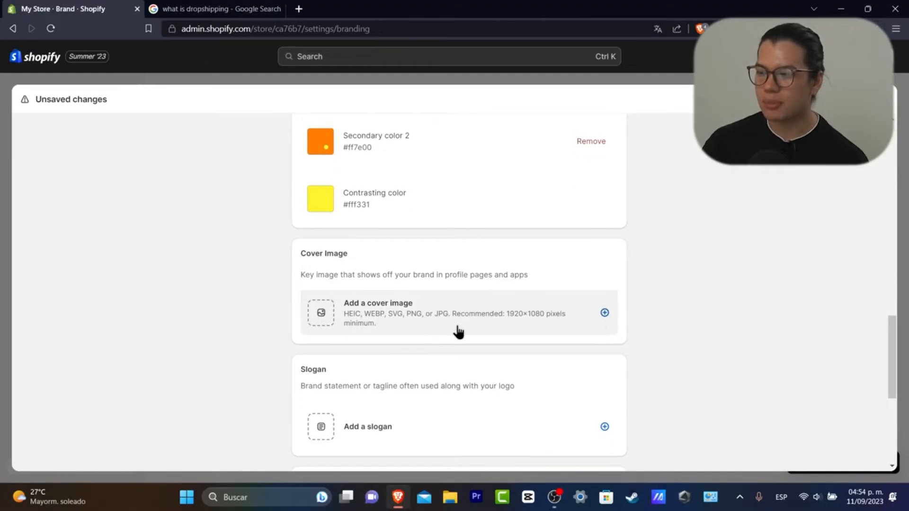
Set Untitled_design_4 as the brand cover image and open the empty slogan box
{"action": "left_click", "coordinate": [433, 308]}
{"action": "left_click", "coordinate": [352, 270]}
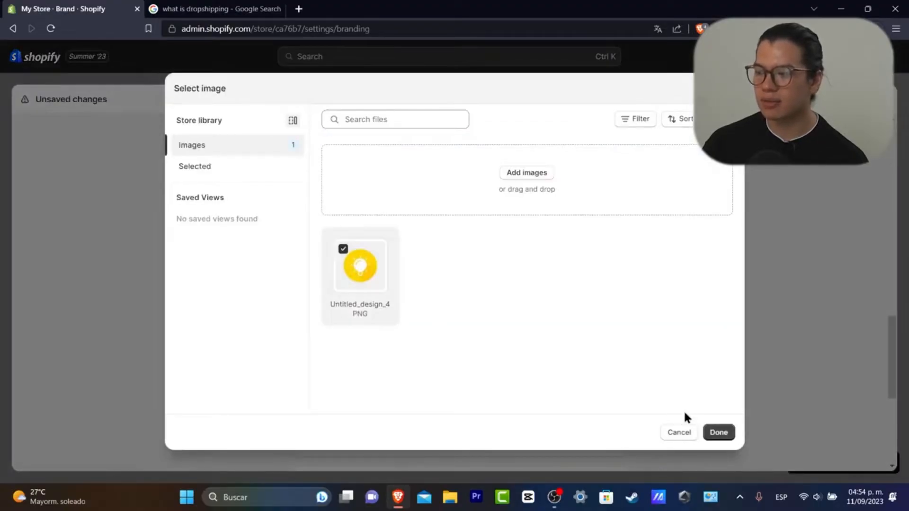
{"action": "left_click", "coordinate": [717, 432]}
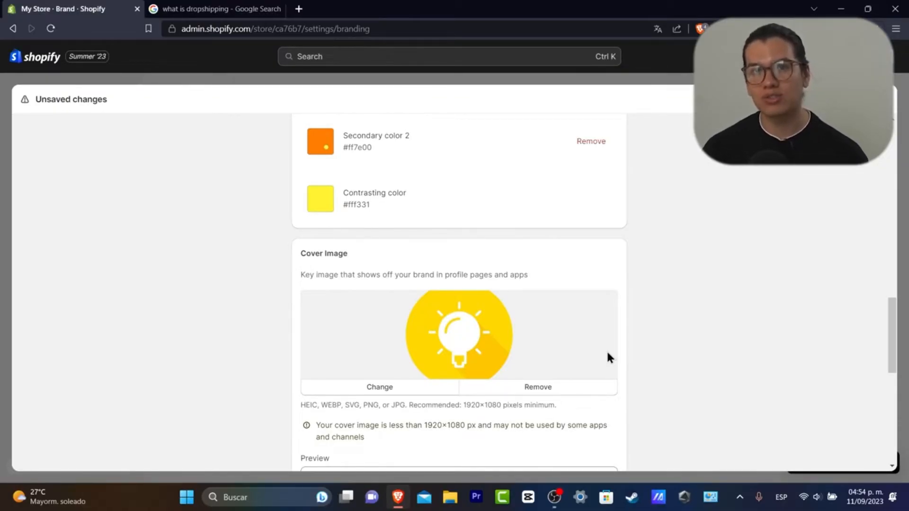
{"action": "scroll", "coordinate": [615, 353], "scroll_direction": "down", "scroll_amount": 5}
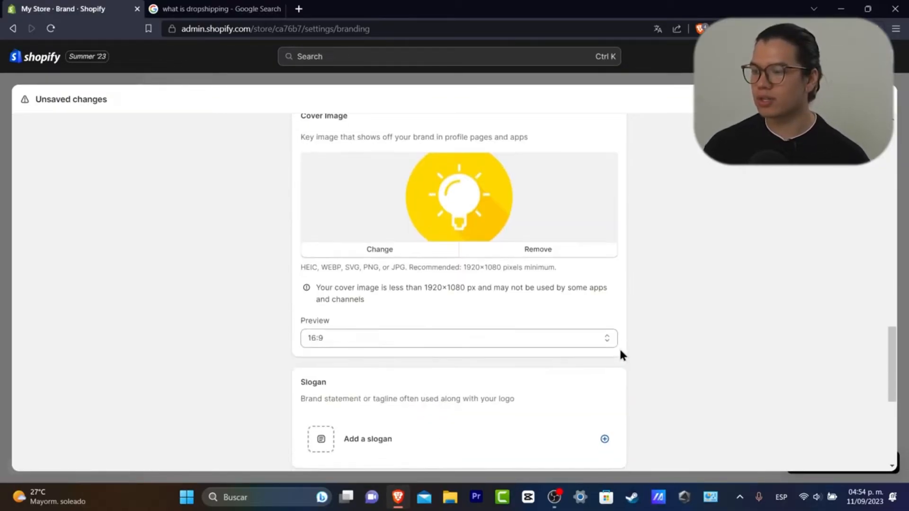
{"action": "left_click", "coordinate": [419, 291]}
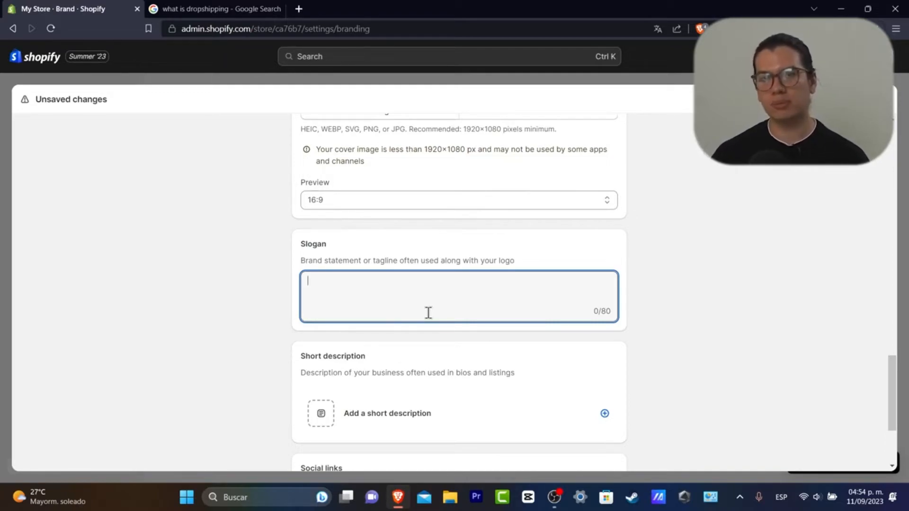
Open ChatGPT in a new tab and ask for a short, catchy jewelry dropshipping slogan
{"action": "left_click", "coordinate": [299, 8]}
{"action": "type", "text": "cha"}
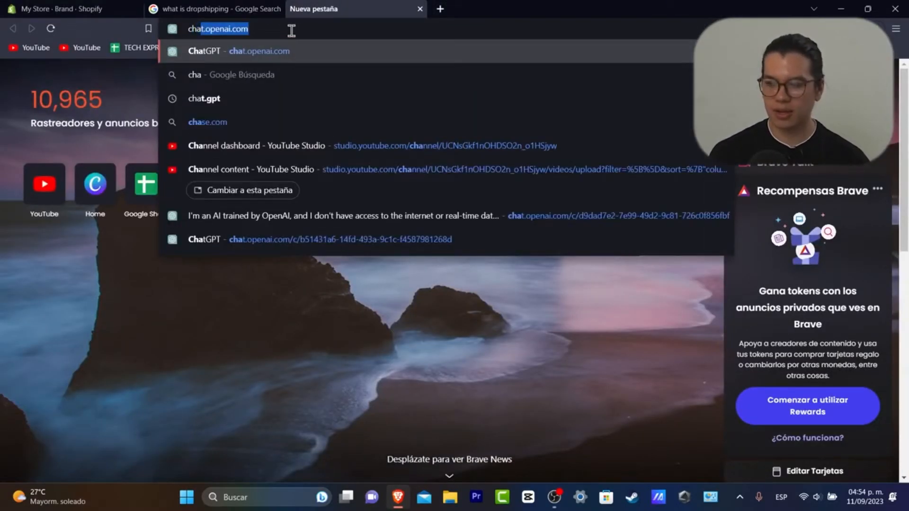
{"action": "key", "text": "Return"}
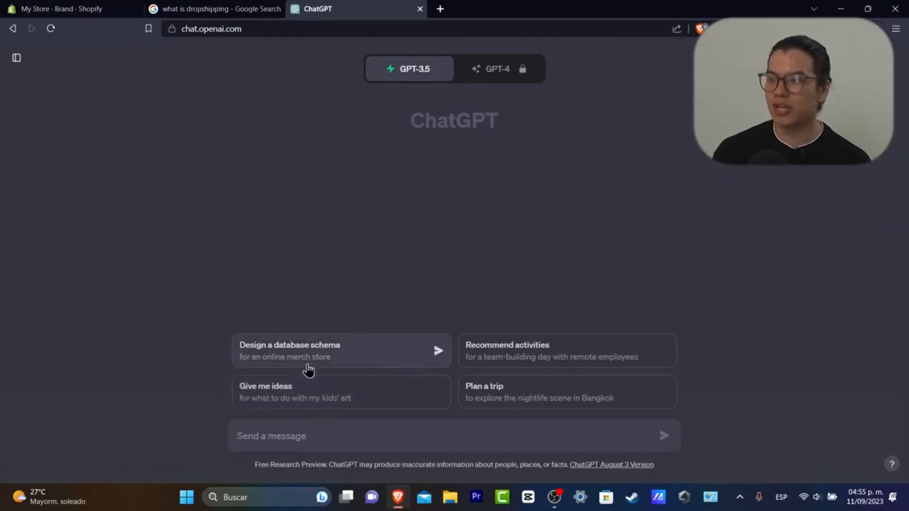
{"action": "type", "text": "i have a dropsh"}
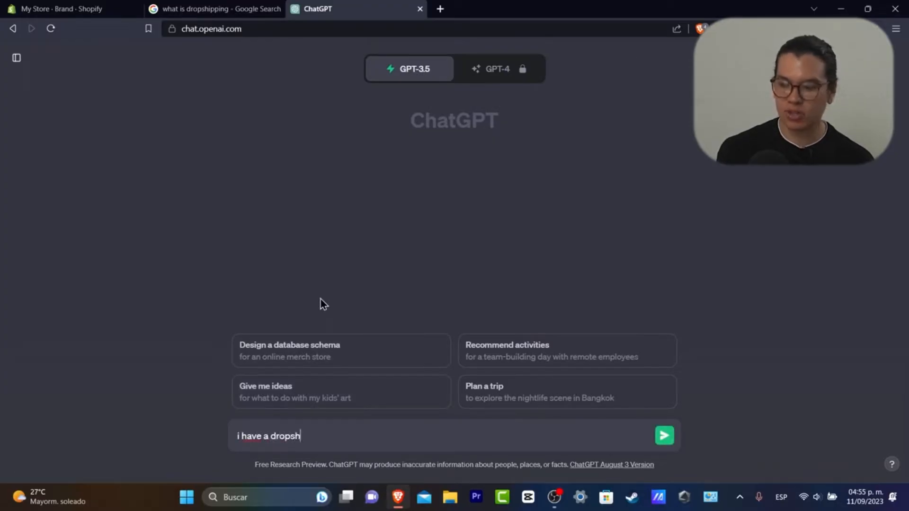
{"action": "type", "text": "ipping store that focuses"}
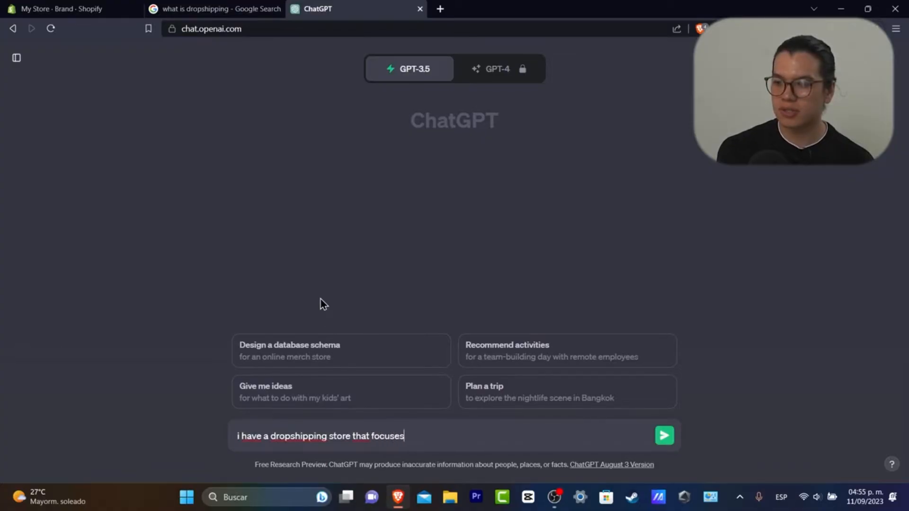
{"action": "type", "text": " into jewerly so i need a short an catchy"}
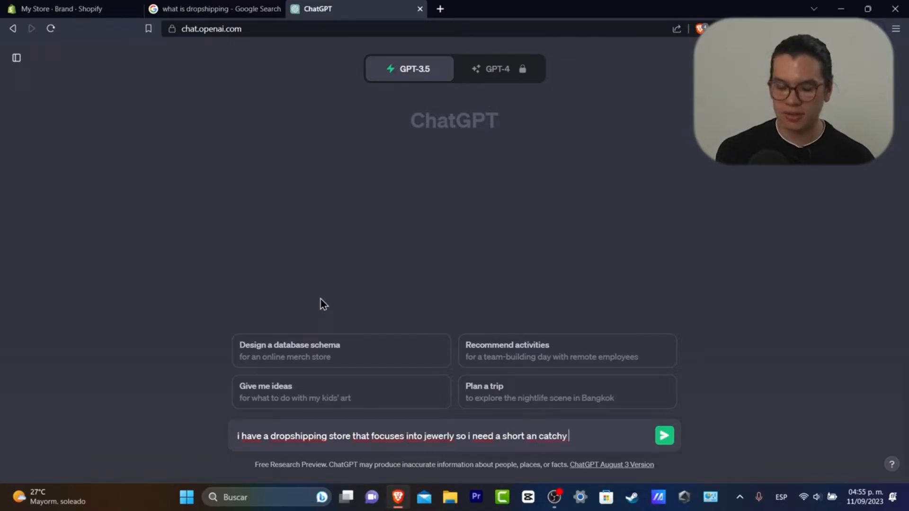
{"action": "type", "text": " slogan"}
{"action": "key", "text": "Return"}
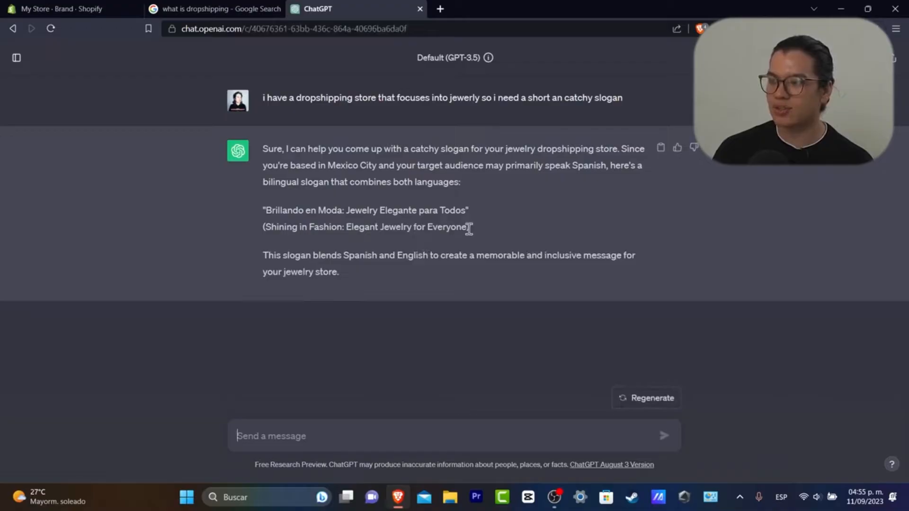
Paste 'Shining in Fashion: Elegant Jewelry for Everyone' into Shopify's brand Slogan field
{"action": "left_click_drag", "start_coordinate": [469, 227], "coordinate": [266, 227]}
{"action": "key", "text": "ctrl+c"}
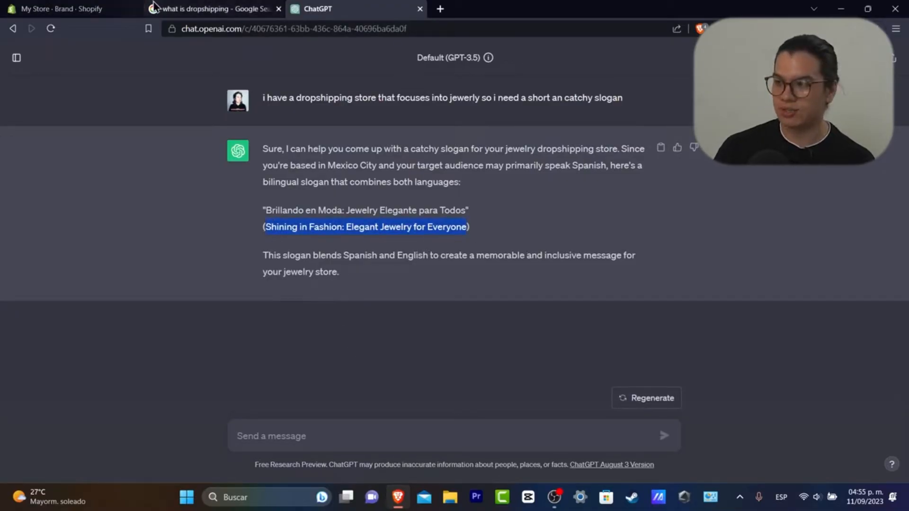
{"action": "left_click", "coordinate": [90, 8]}
{"action": "left_click", "coordinate": [425, 286]}
{"action": "key", "text": "ctrl+v"}
{"action": "scroll", "coordinate": [425, 377], "scroll_direction": "down", "scroll_amount": 3}
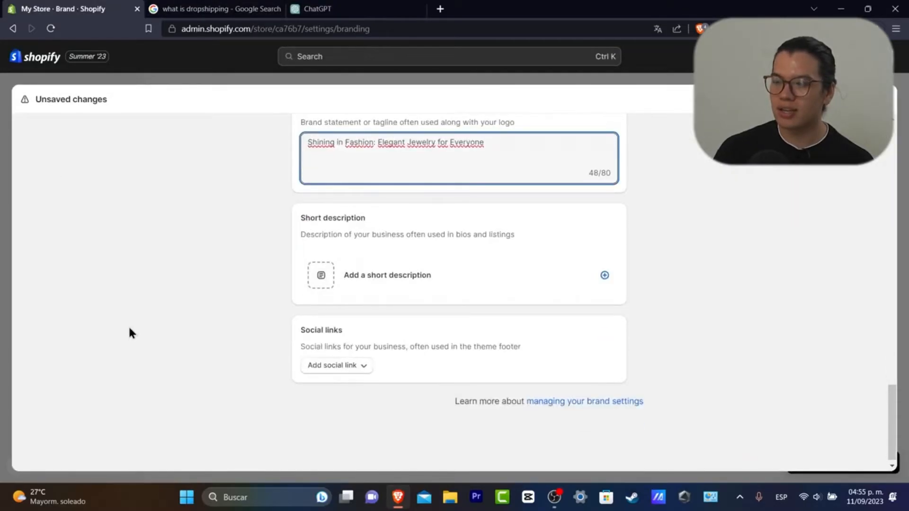
{"action": "left_click", "coordinate": [325, 7]}
Have ChatGPT write a short description of the jewelry store, in English
{"action": "left_click", "coordinate": [377, 436]}
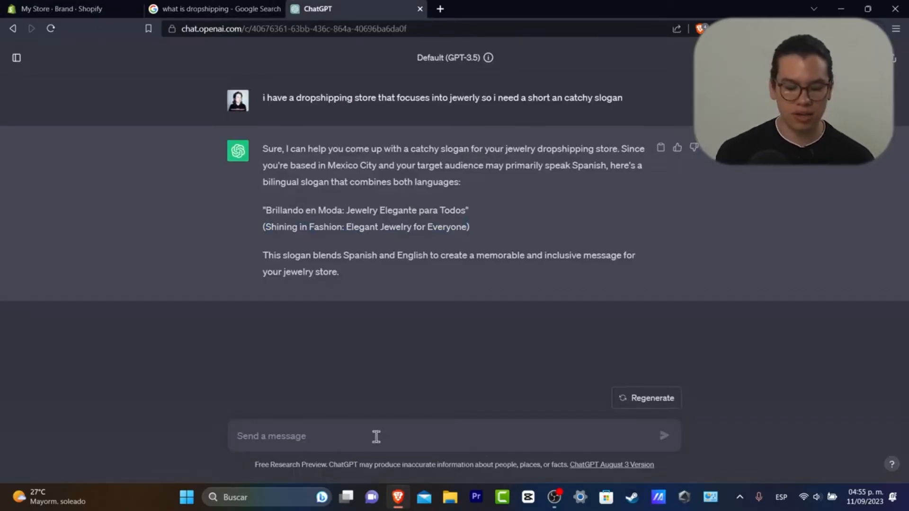
{"action": "type", "text": "create me"}
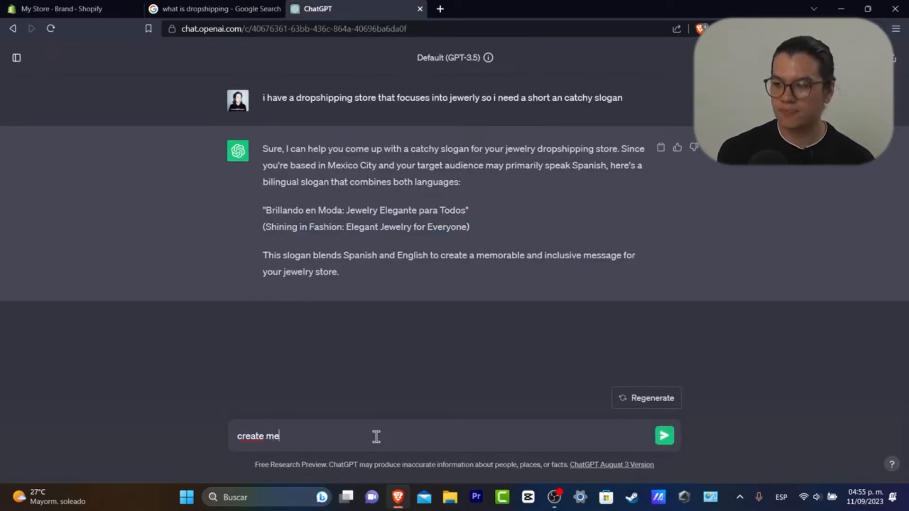
{"action": "type", "text": " a short descpr"}
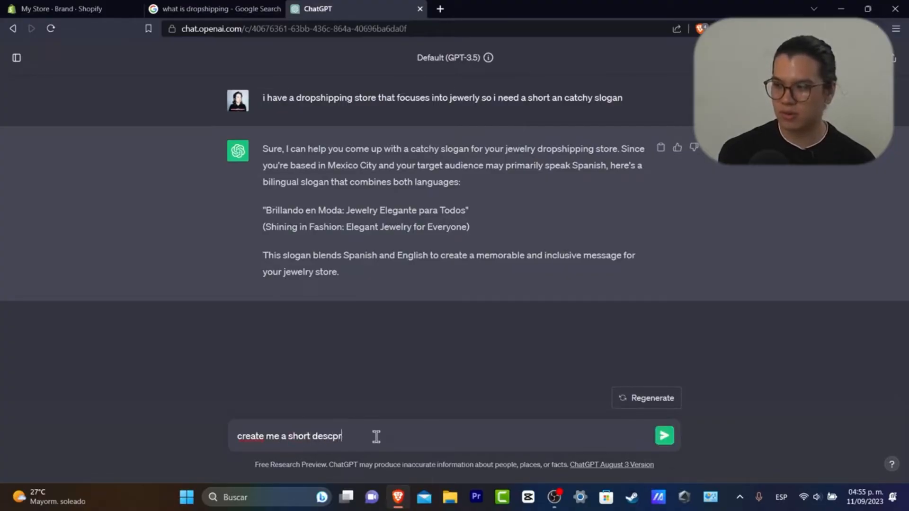
{"action": "key", "text": "BackSpace"}
{"action": "key", "text": "BackSpace"}
{"action": "type", "text": "rip"}
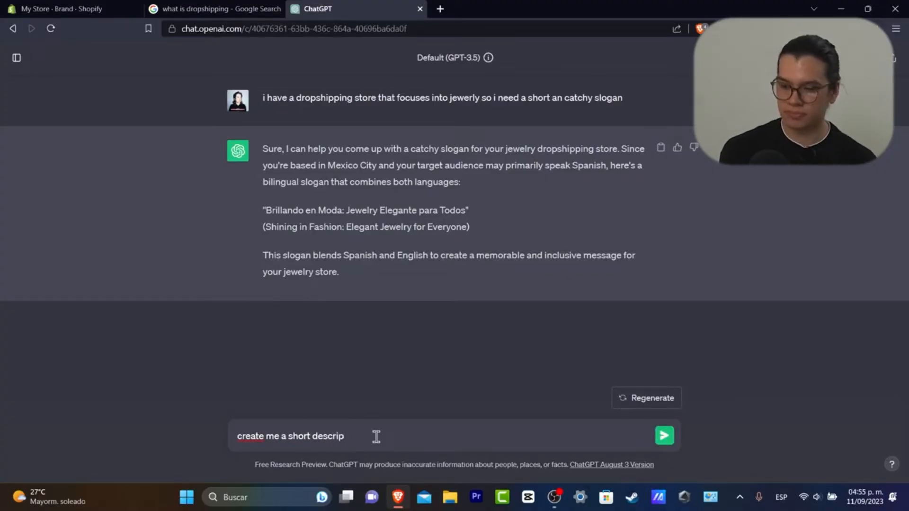
{"action": "type", "text": "tion about my store"}
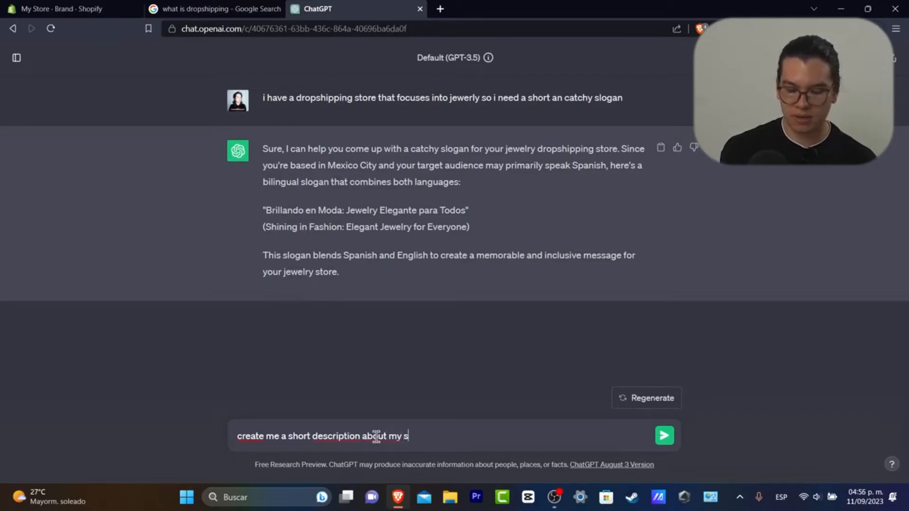
{"action": "key", "text": "Return"}
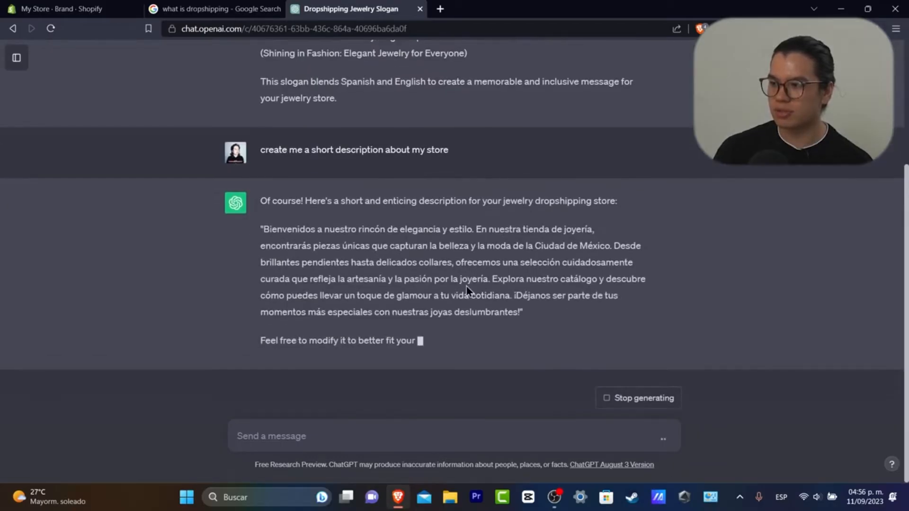
{"action": "type", "text": "in english"}
{"action": "key", "text": "Return"}
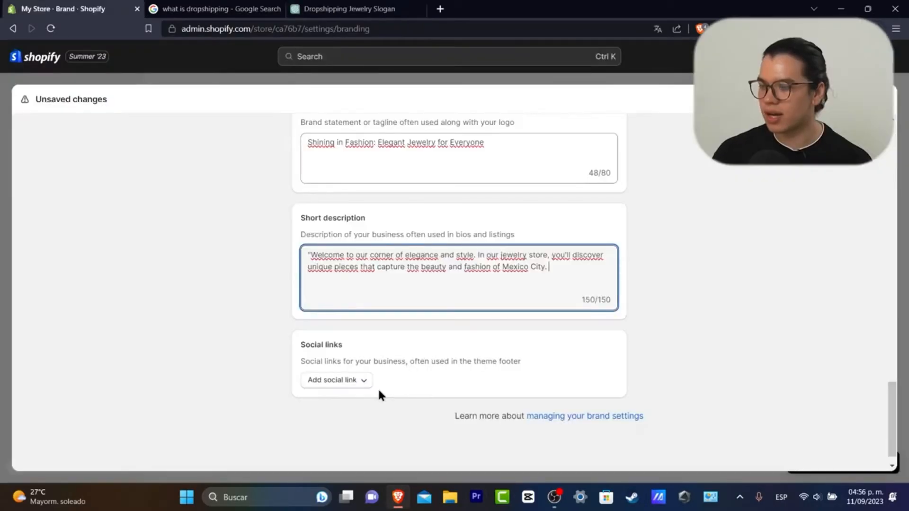
{"action": "left_click", "coordinate": [352, 381]}
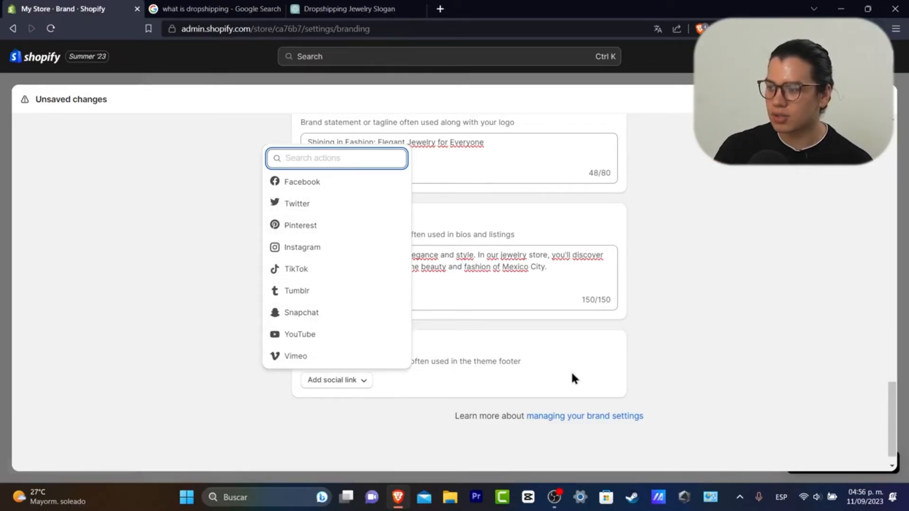
{"action": "left_click", "coordinate": [335, 337]}
{"action": "left_click", "coordinate": [377, 420]}
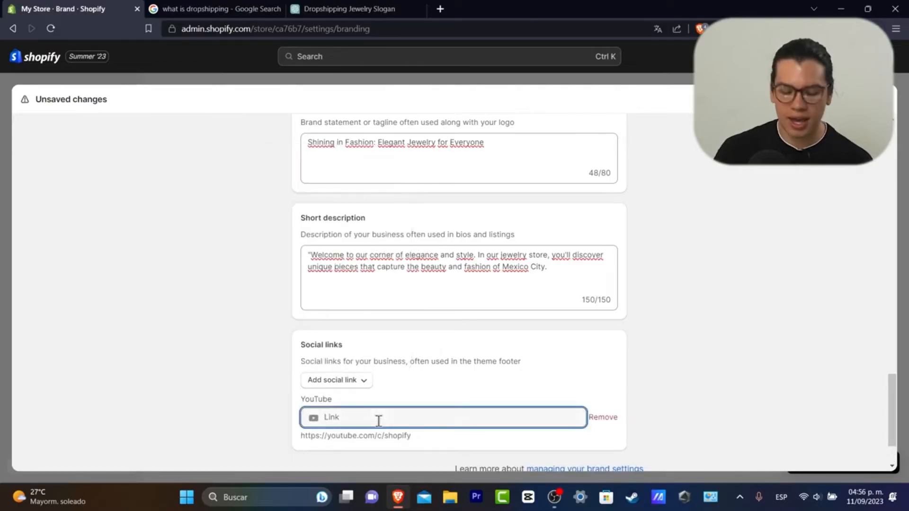
{"action": "type", "text": "http"}
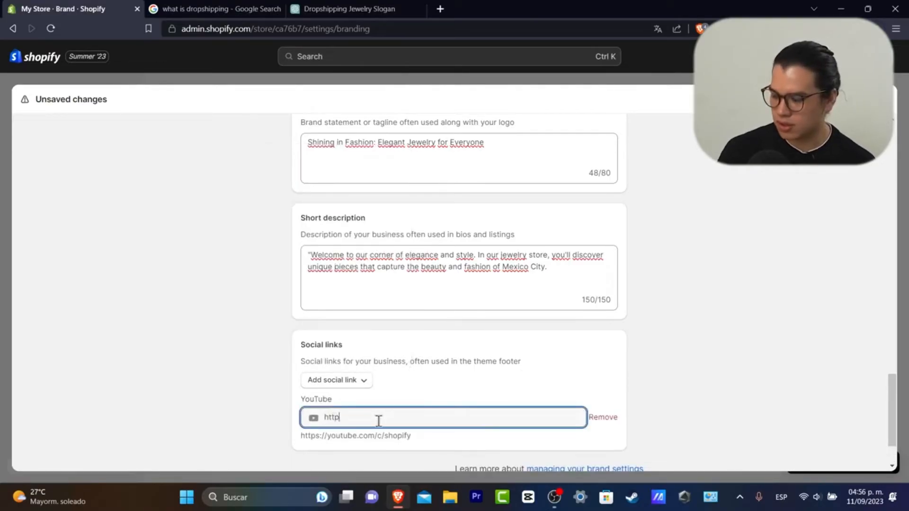
{"action": "left_click", "coordinate": [394, 431]}
{"action": "triple_click", "coordinate": [390, 450]}
{"action": "key", "text": "ctrl+c"}
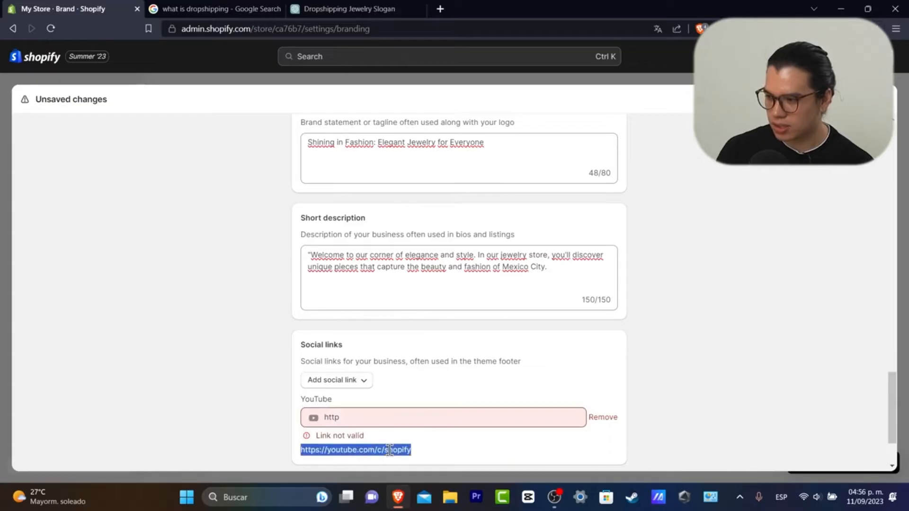
{"action": "double_click", "coordinate": [386, 420]}
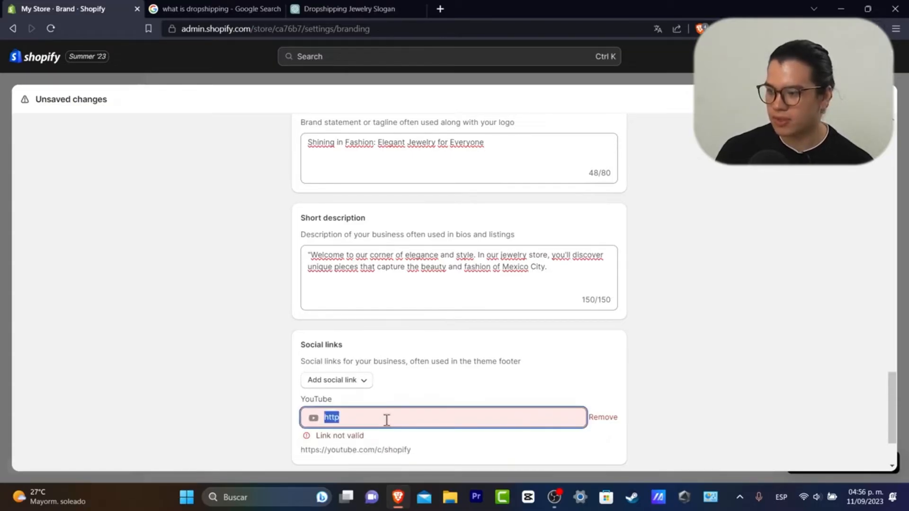
{"action": "key", "text": "ctrl+v"}
Save the brand settings and leave Settings for the admin home
{"action": "scroll", "coordinate": [457, 435], "scroll_direction": "down", "scroll_amount": 2}
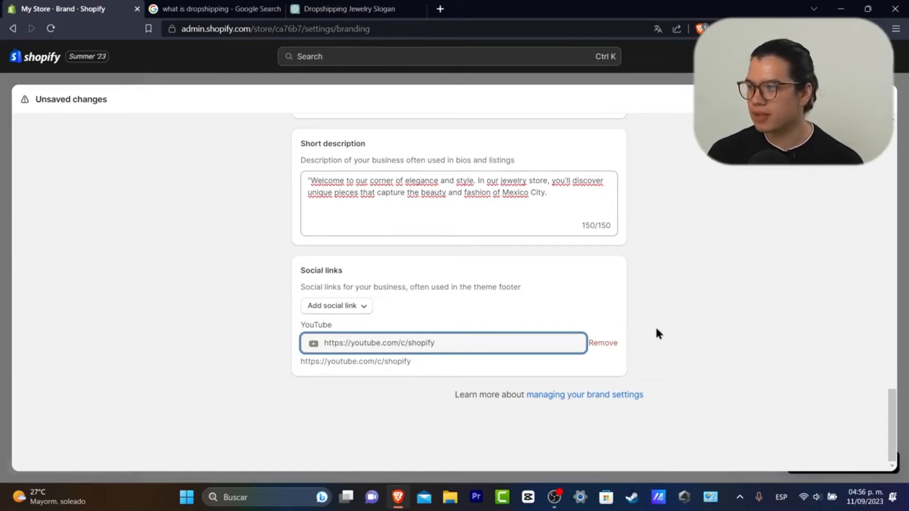
{"action": "left_click", "coordinate": [873, 99]}
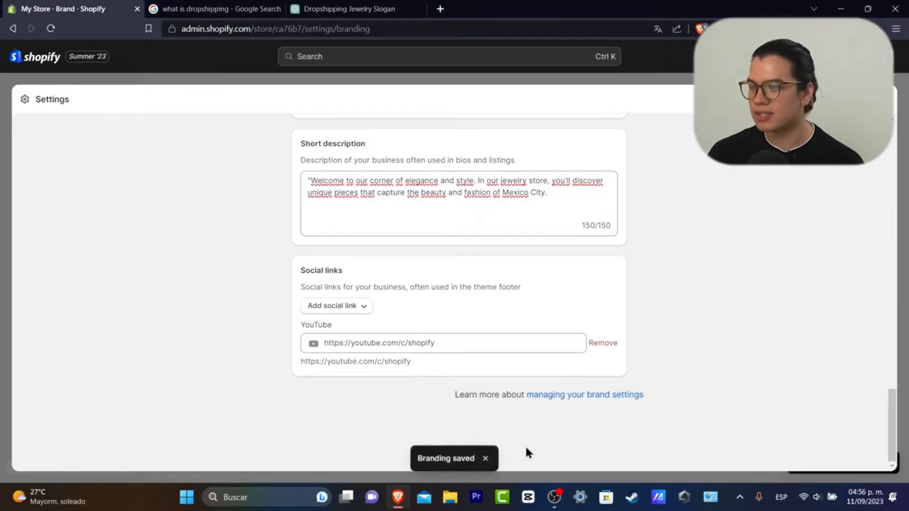
{"action": "scroll", "coordinate": [741, 215], "scroll_direction": "up", "scroll_amount": 20}
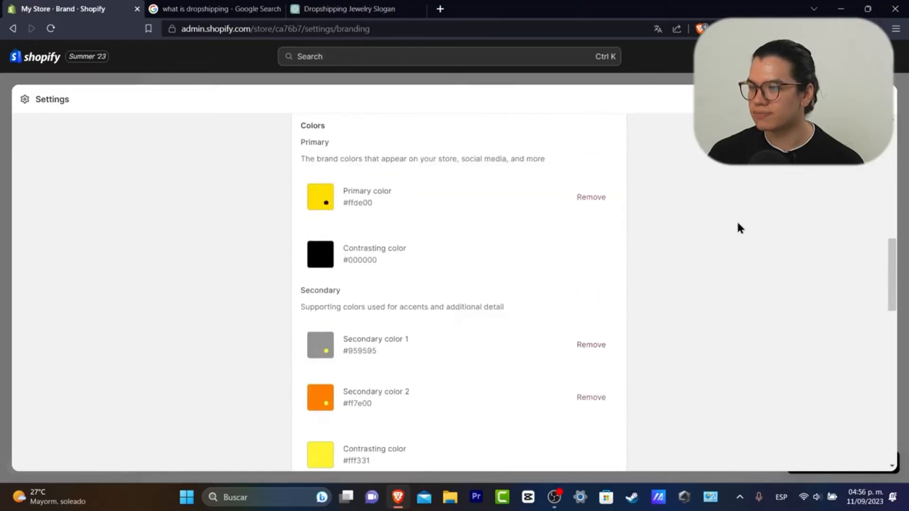
{"action": "key", "text": "Escape"}
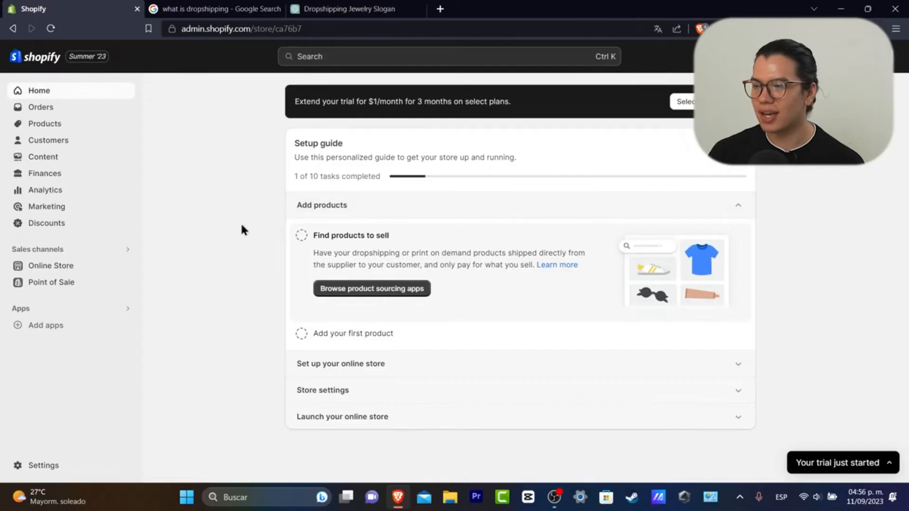
From Online Store Themes, use Add theme to open the Shopify Theme Store in a new tab
{"action": "left_click", "coordinate": [60, 269]}
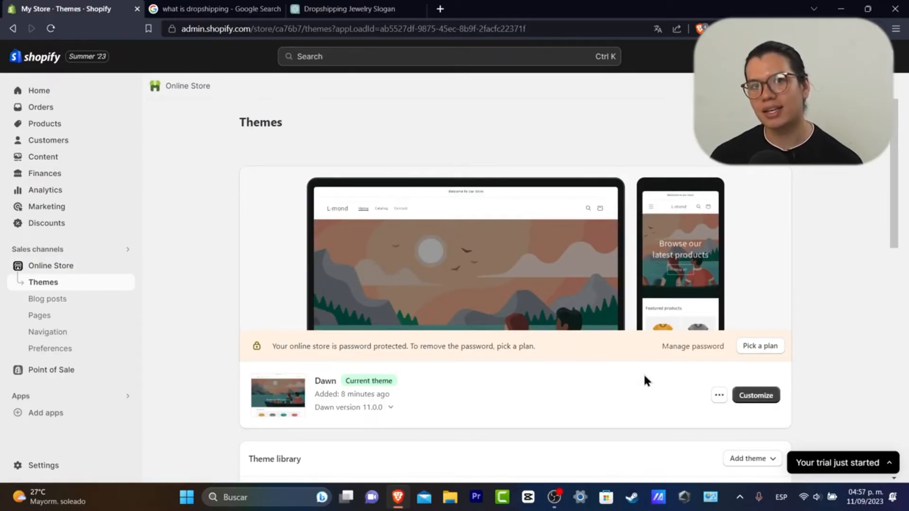
{"action": "scroll", "coordinate": [644, 376], "scroll_direction": "down", "scroll_amount": 3}
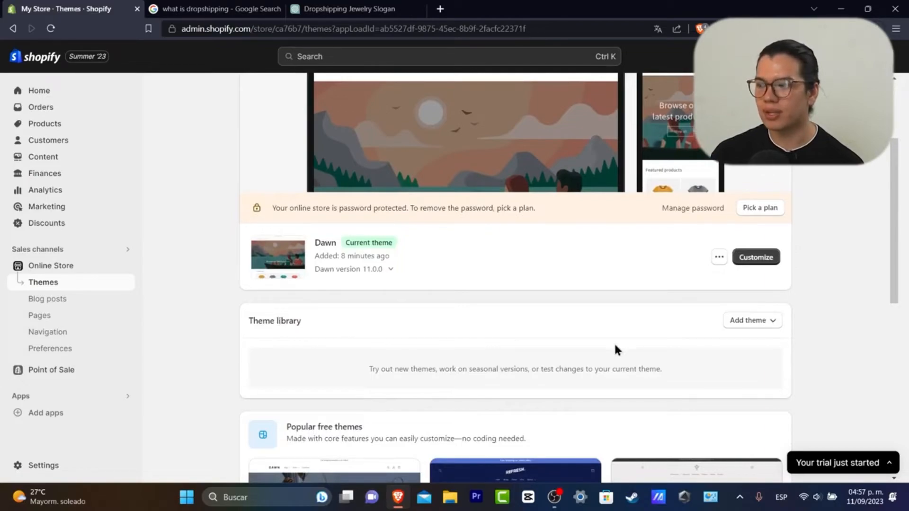
{"action": "left_click", "coordinate": [754, 322]}
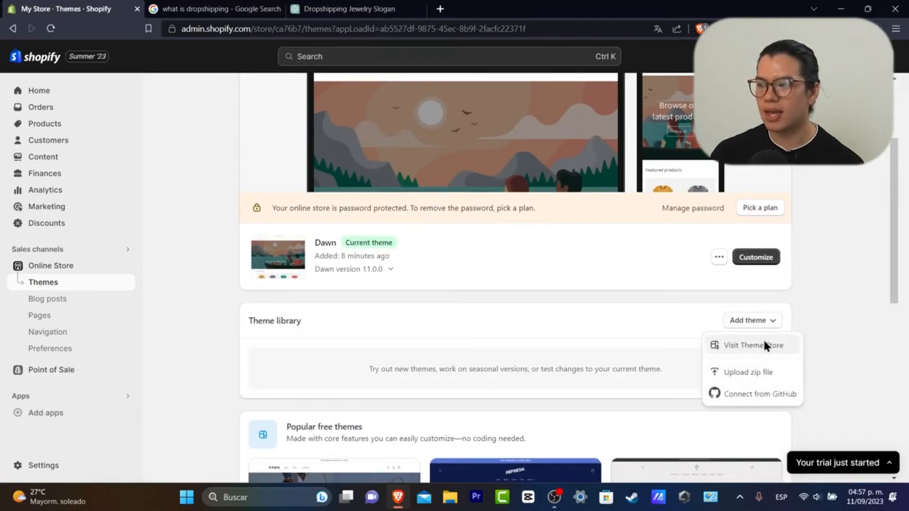
{"action": "left_click", "coordinate": [765, 346]}
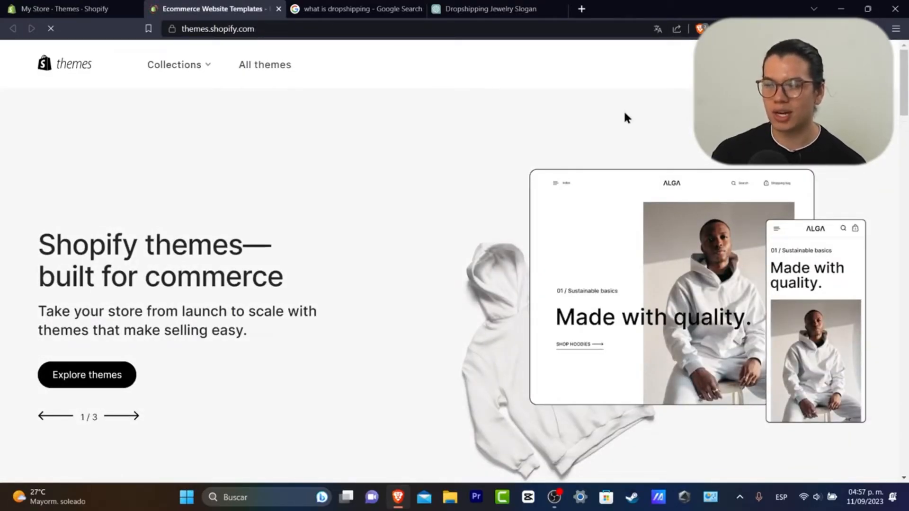
Scroll past the featured themes and choose All themes from the Collections menu
{"action": "scroll", "coordinate": [555, 132], "scroll_direction": "down", "scroll_amount": 8}
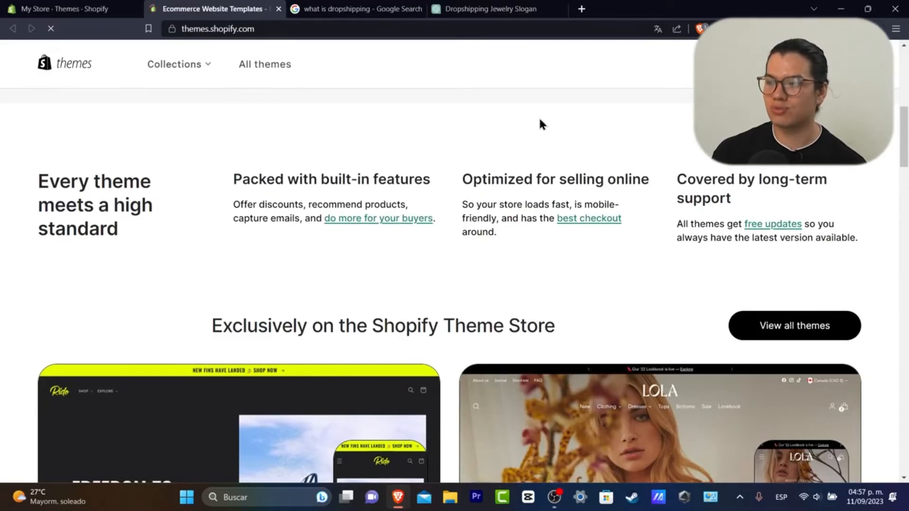
{"action": "scroll", "coordinate": [539, 124], "scroll_direction": "down", "scroll_amount": 6}
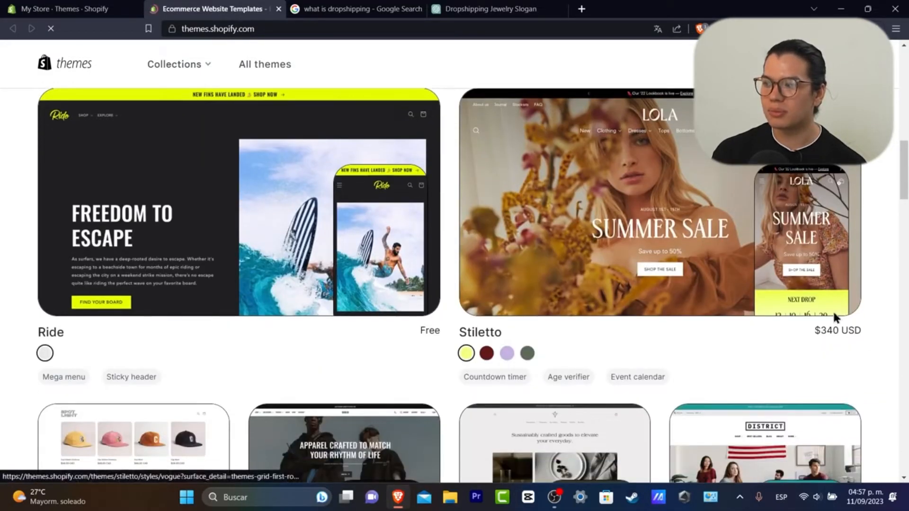
{"action": "scroll", "coordinate": [663, 246], "scroll_direction": "down", "scroll_amount": 3}
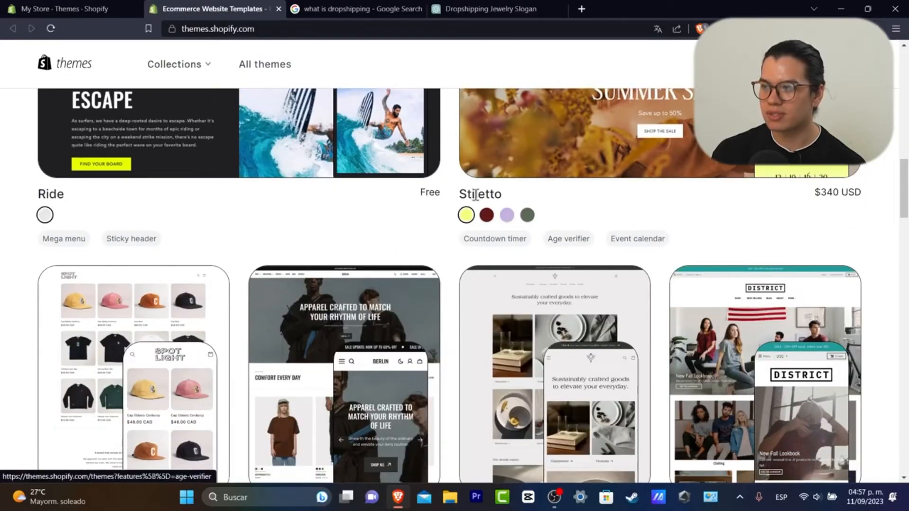
{"action": "scroll", "coordinate": [525, 240], "scroll_direction": "down", "scroll_amount": 3}
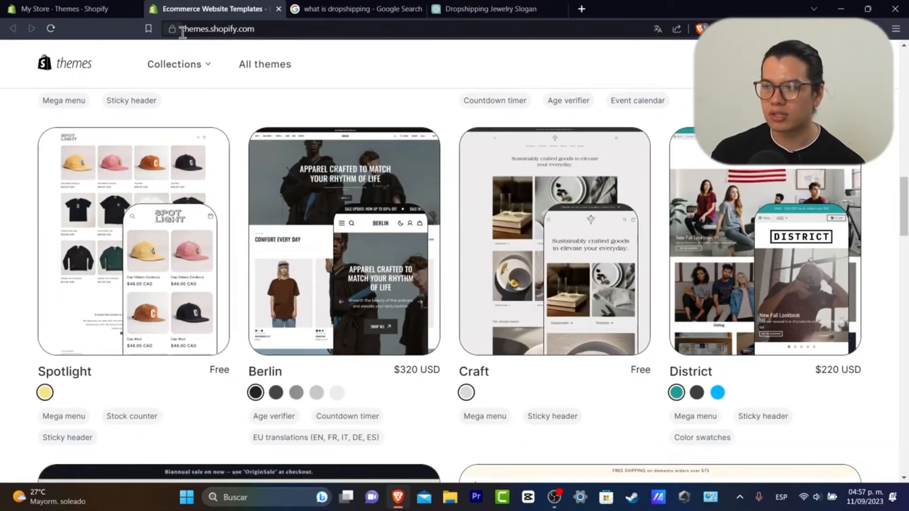
{"action": "left_click", "coordinate": [206, 75]}
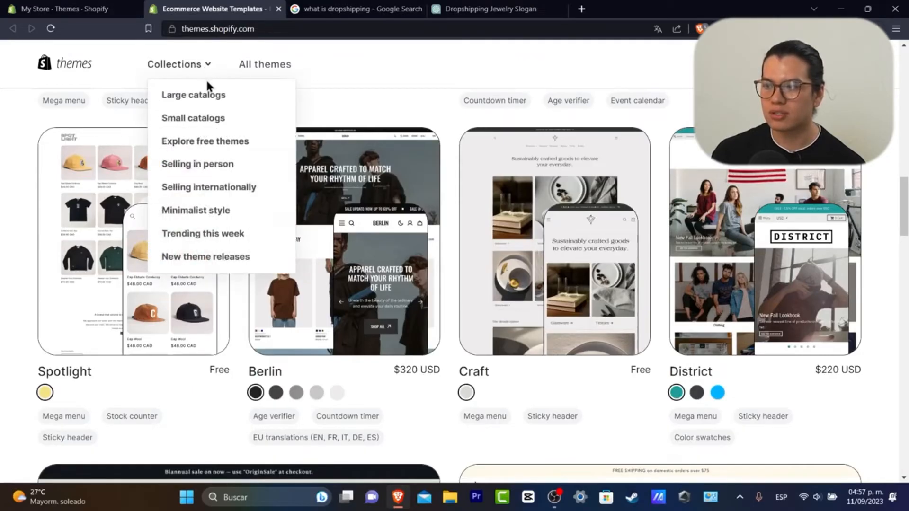
{"action": "left_click", "coordinate": [285, 69]}
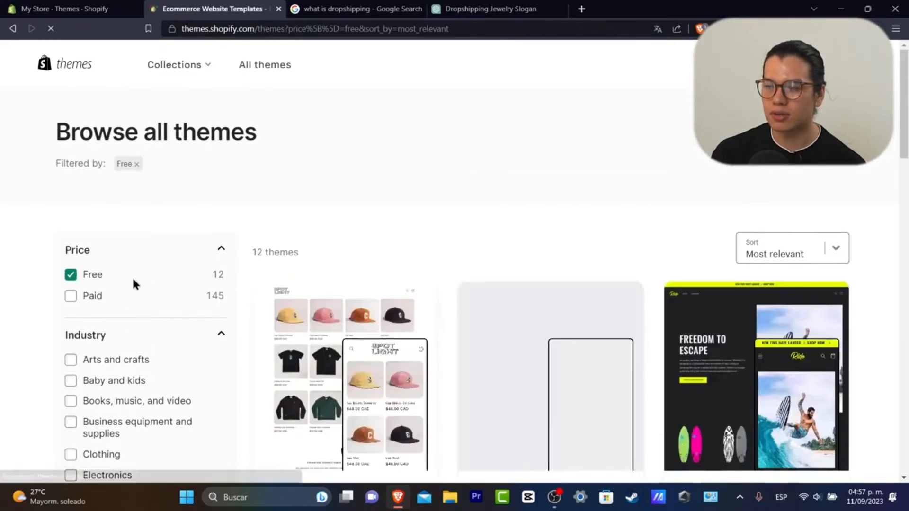
Scroll the free themes list and open the Origin theme's details page
{"action": "scroll", "coordinate": [450, 251], "scroll_direction": "down", "scroll_amount": 3}
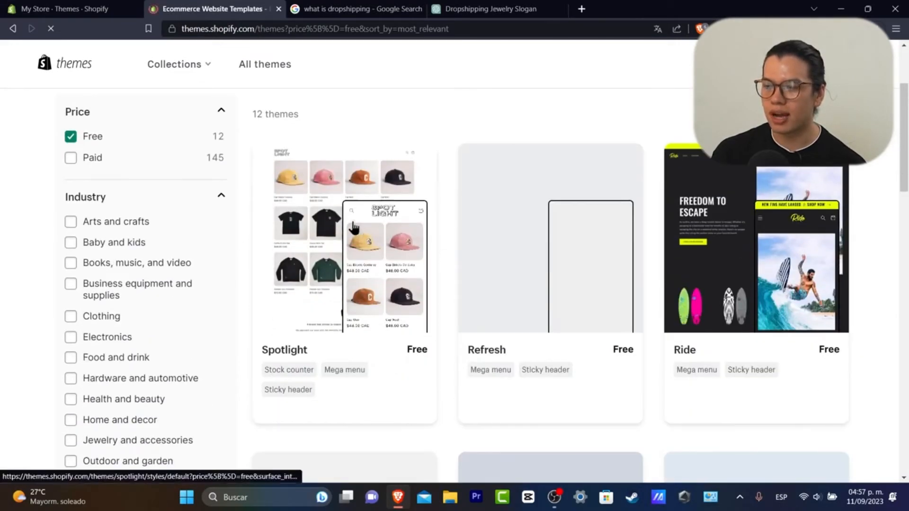
{"action": "scroll", "coordinate": [529, 223], "scroll_direction": "down", "scroll_amount": 6}
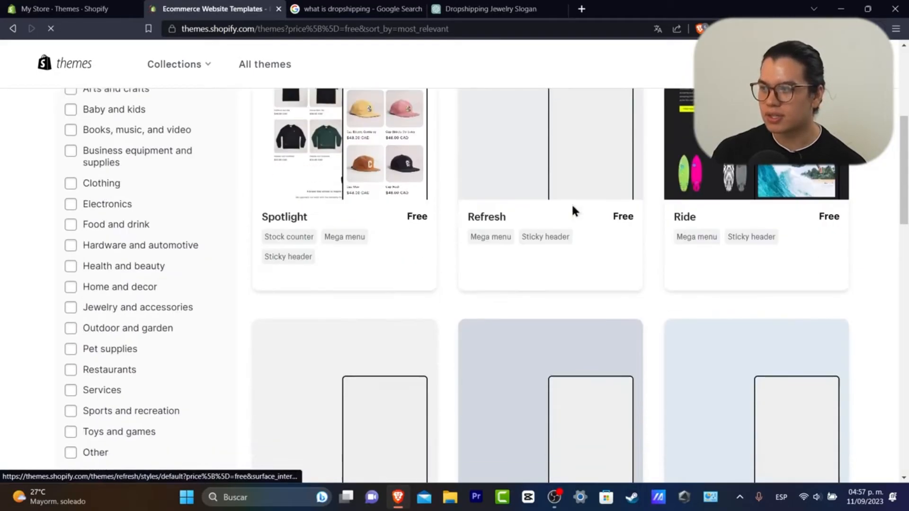
{"action": "scroll", "coordinate": [544, 344], "scroll_direction": "down", "scroll_amount": 9}
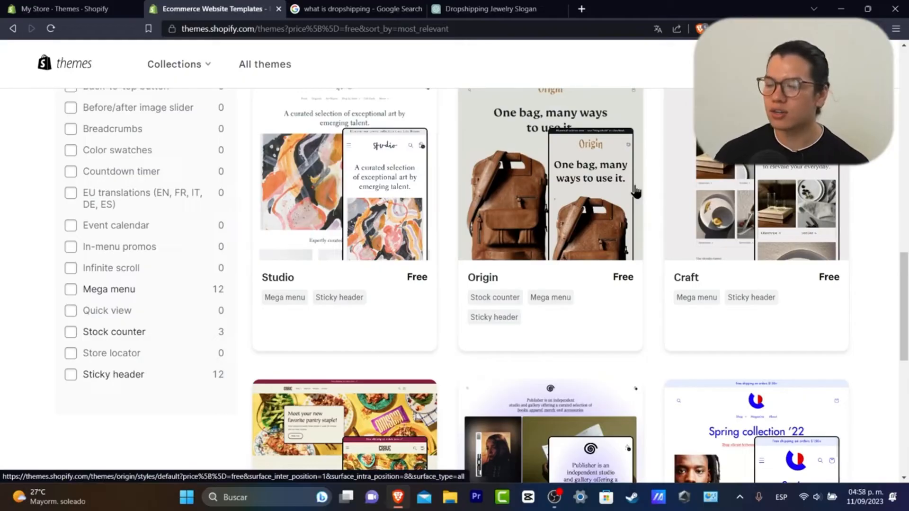
{"action": "left_click", "coordinate": [506, 205]}
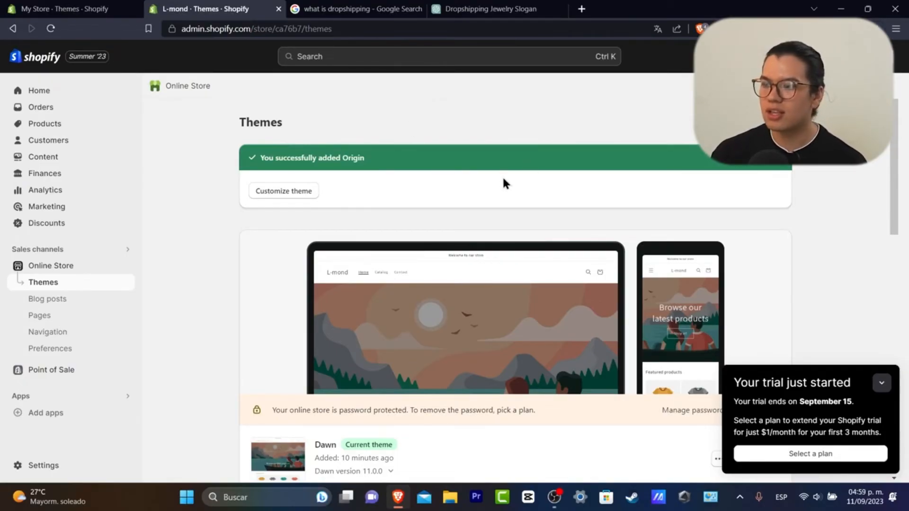
Publish Origin from the Theme library, replacing Dawn as the live theme
{"action": "scroll", "coordinate": [486, 331], "scroll_direction": "down", "scroll_amount": 6}
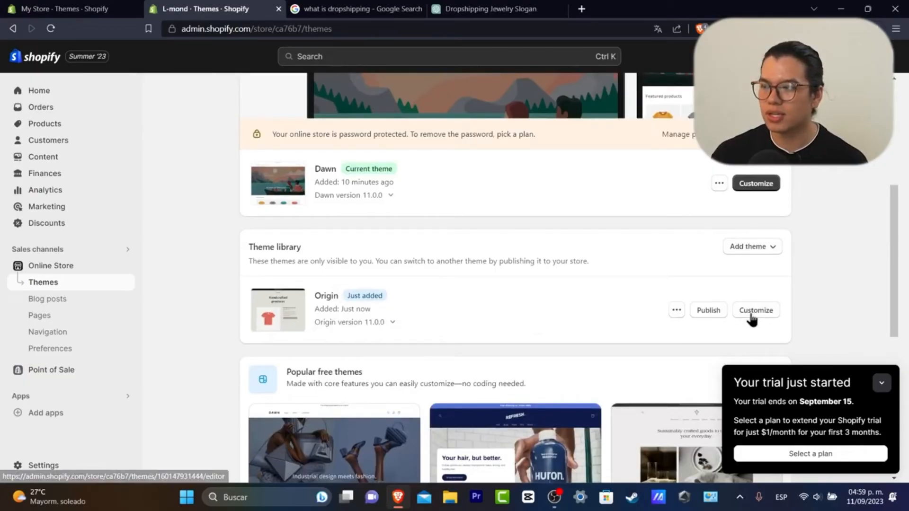
{"action": "left_click", "coordinate": [713, 315]}
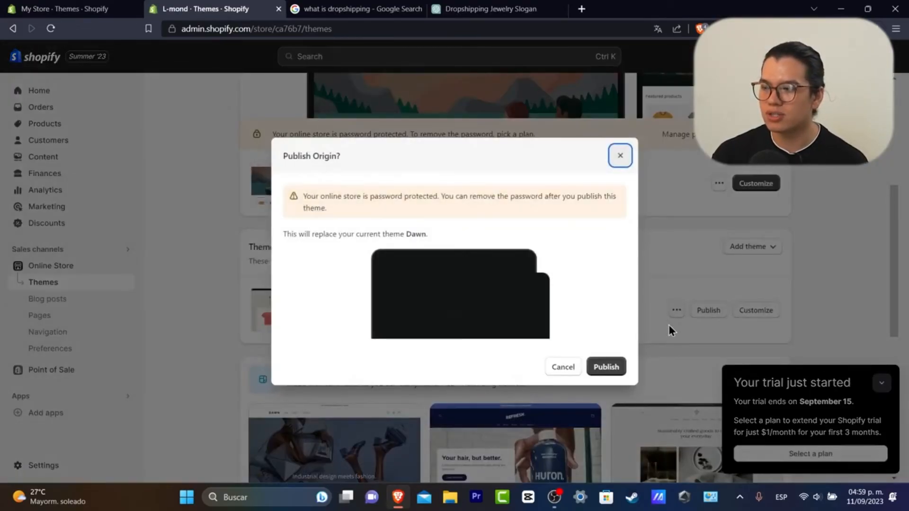
{"action": "left_click", "coordinate": [610, 368]}
Close the leftover browser tabs and open the published Origin theme for customizing
{"action": "left_click", "coordinate": [763, 313]}
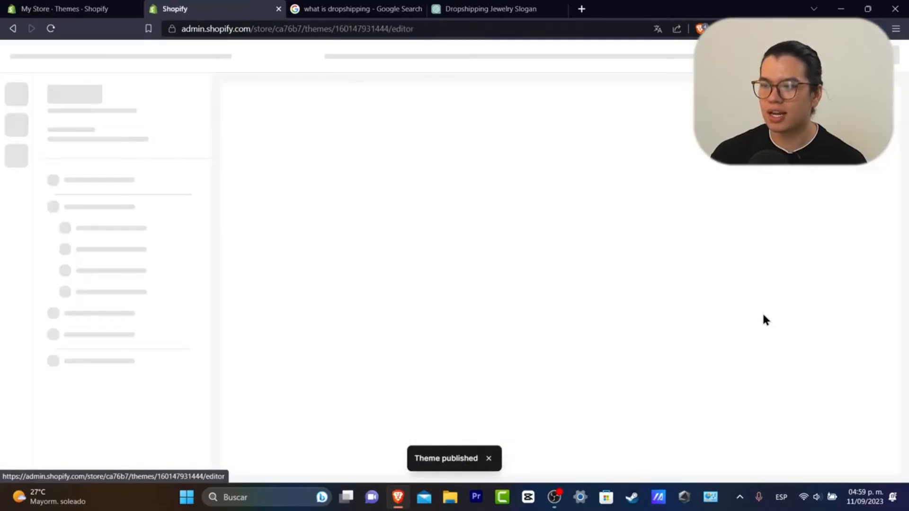
{"action": "left_click", "coordinate": [111, 8]}
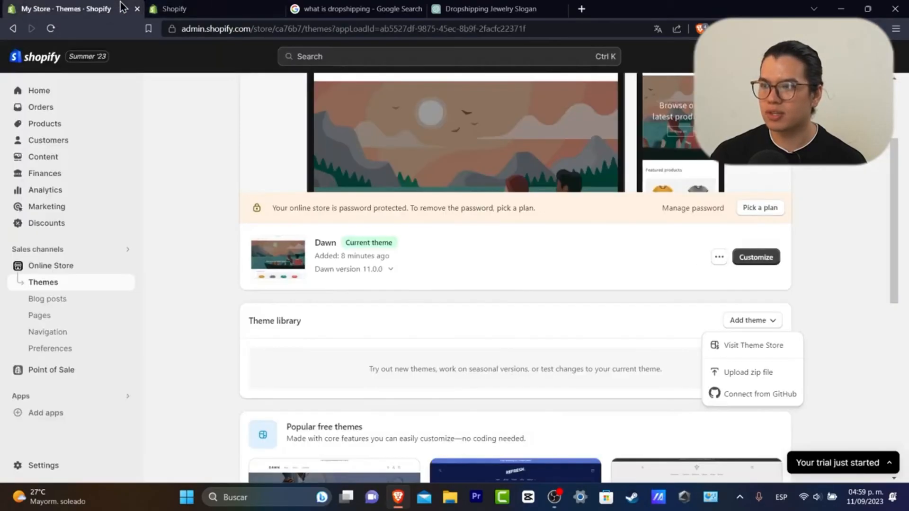
{"action": "left_click", "coordinate": [278, 9]}
{"action": "left_click", "coordinate": [278, 9]}
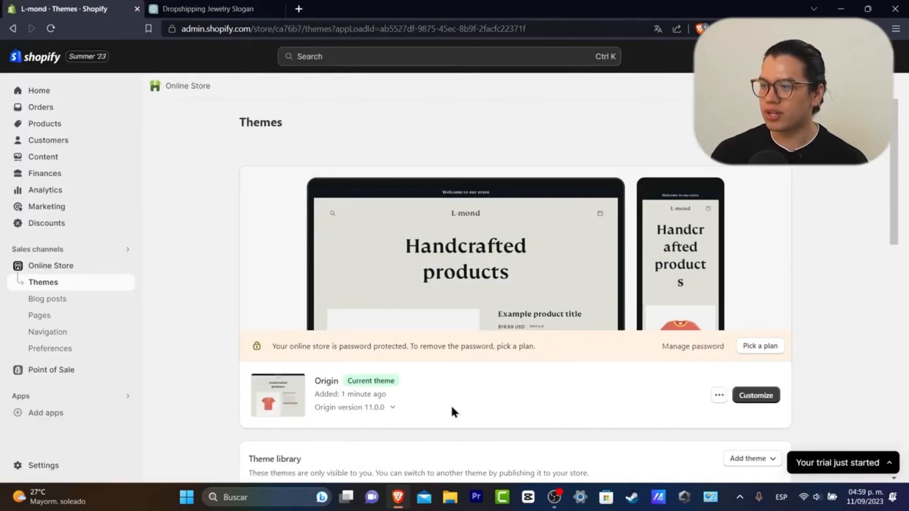
{"action": "left_click", "coordinate": [756, 396]}
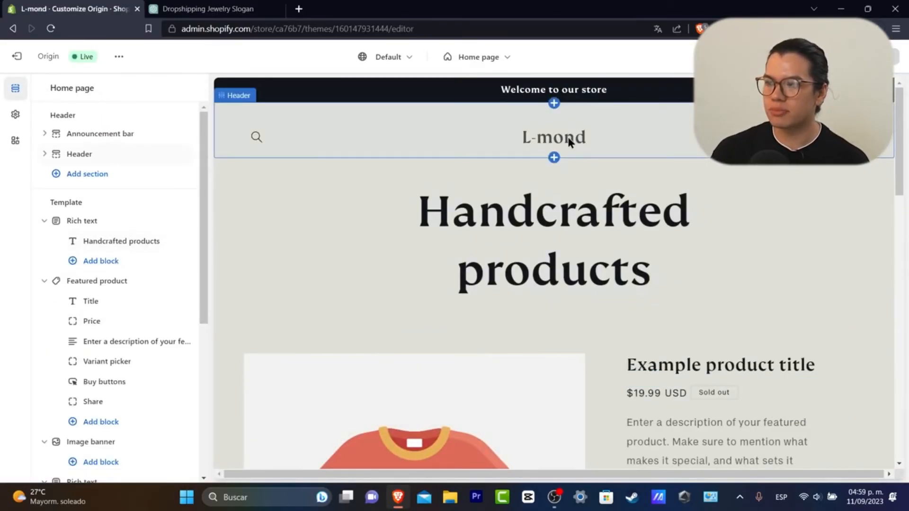
{"action": "scroll", "coordinate": [653, 204], "scroll_direction": "down", "scroll_amount": 1}
{"action": "scroll", "coordinate": [668, 211], "scroll_direction": "down", "scroll_amount": 12}
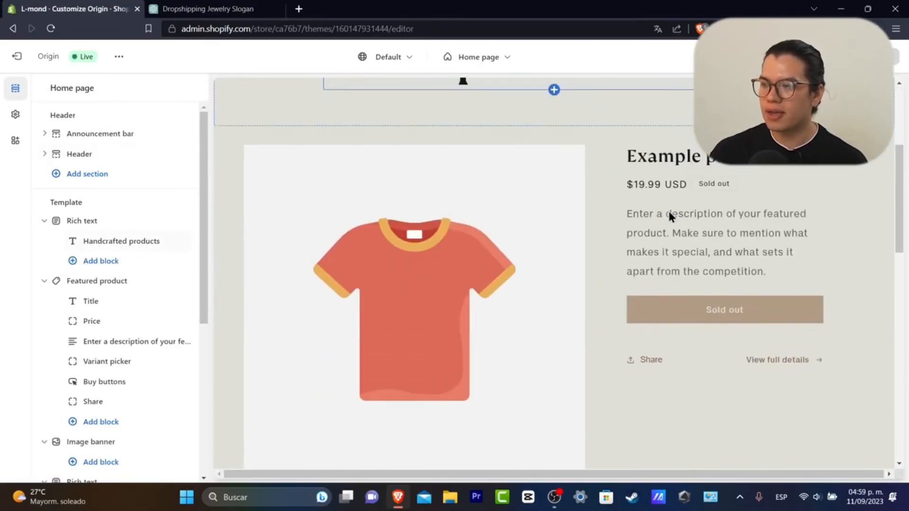
{"action": "scroll", "coordinate": [668, 220], "scroll_direction": "down", "scroll_amount": 3}
{"action": "scroll", "coordinate": [669, 220], "scroll_direction": "up", "scroll_amount": 3}
{"action": "scroll", "coordinate": [668, 220], "scroll_direction": "down", "scroll_amount": 3}
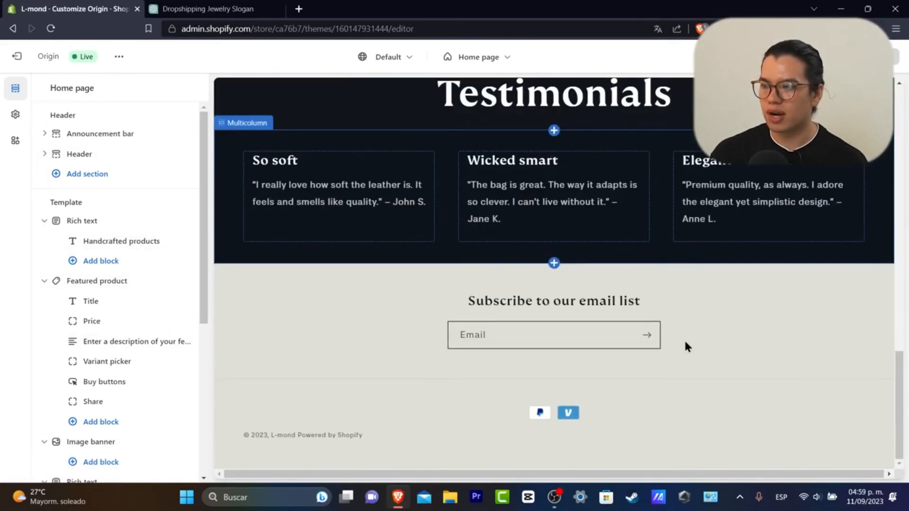
{"action": "scroll", "coordinate": [684, 342], "scroll_direction": "up", "scroll_amount": 12}
{"action": "scroll", "coordinate": [691, 342], "scroll_direction": "up", "scroll_amount": 3}
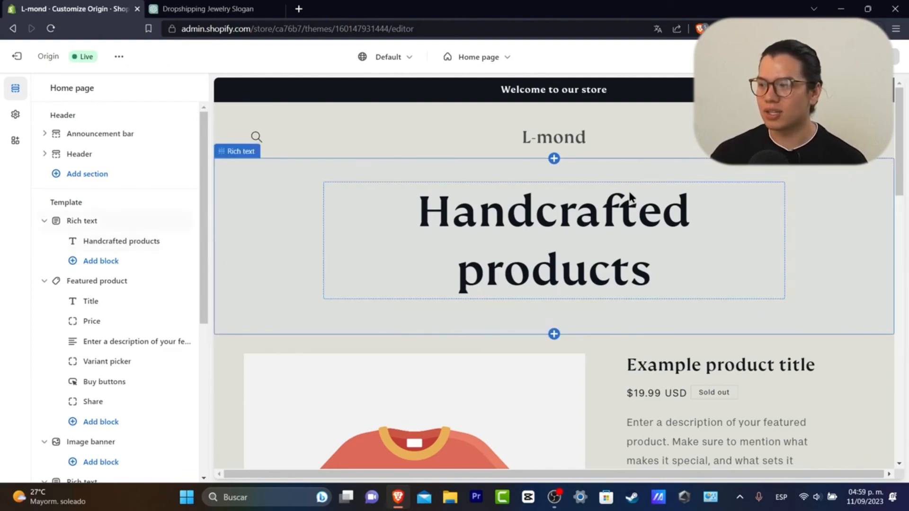
Replace the 'Handcrafted products' heading with 'Shining in Fashion: Elegant Jewelry for Everyone'
{"action": "left_click", "coordinate": [650, 280]}
{"action": "left_click", "coordinate": [129, 169]}
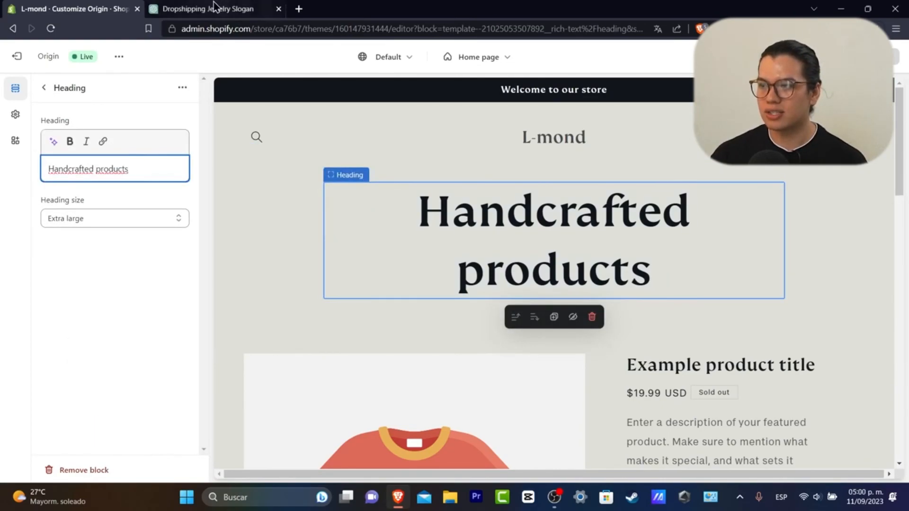
{"action": "left_click", "coordinate": [209, 9]}
{"action": "scroll", "coordinate": [400, 182], "scroll_direction": "up", "scroll_amount": 7}
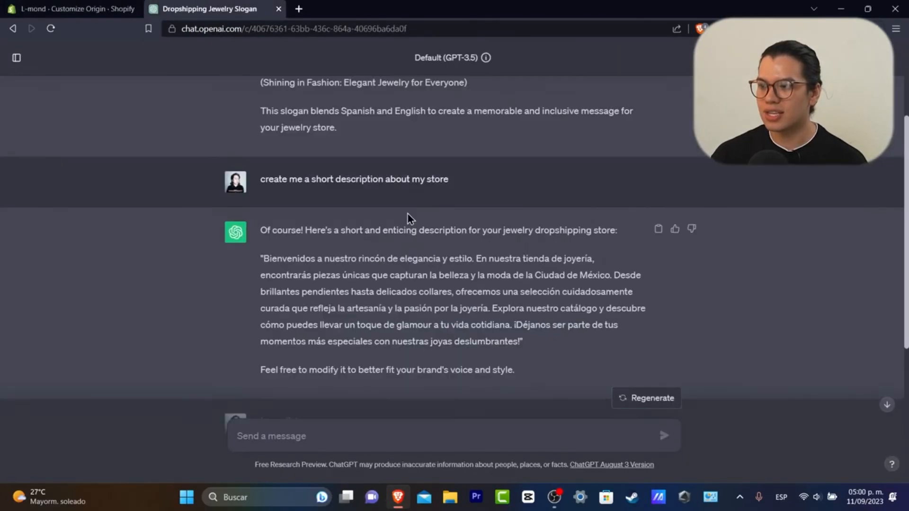
{"action": "scroll", "coordinate": [393, 198], "scroll_direction": "up", "scroll_amount": 2}
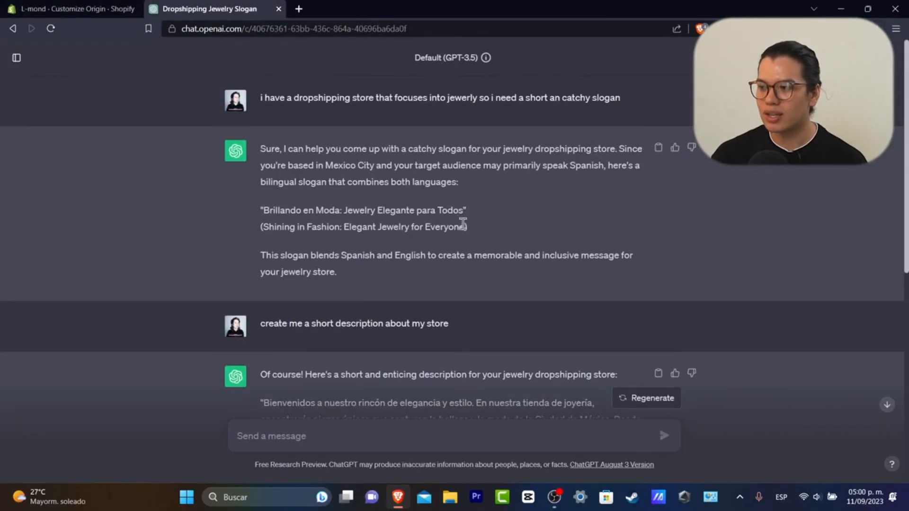
{"action": "left_click_drag", "start_coordinate": [465, 227], "coordinate": [264, 226]}
{"action": "key", "text": "ctrl+c"}
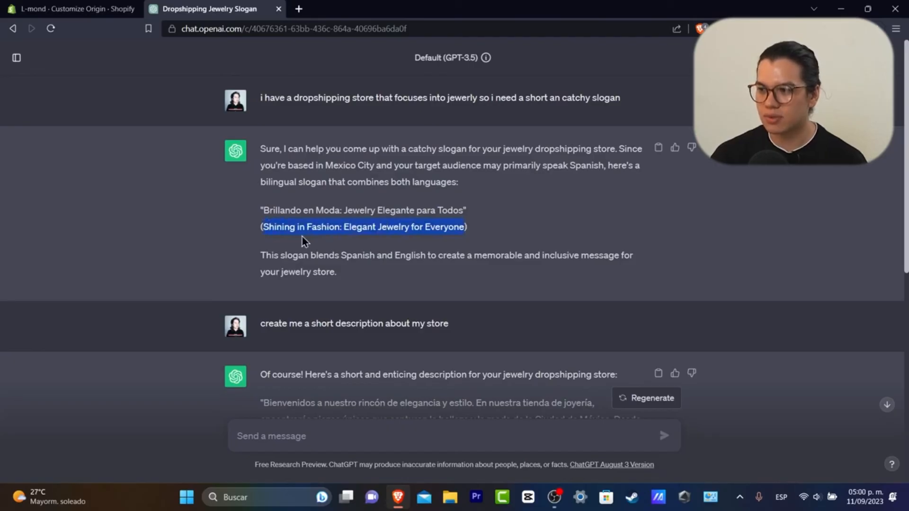
{"action": "left_click", "coordinate": [75, 9]}
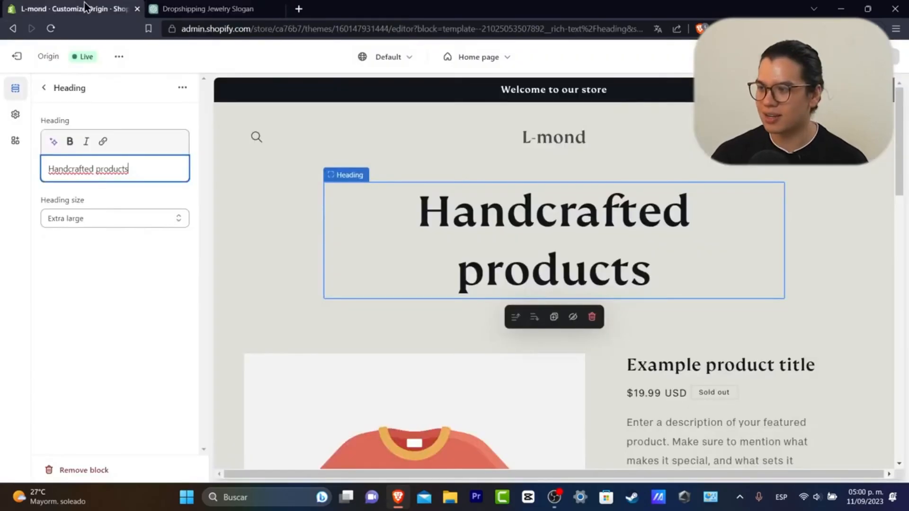
{"action": "left_click", "coordinate": [122, 166]}
{"action": "key", "text": "ctrl+a"}
{"action": "key", "text": "ctrl+v"}
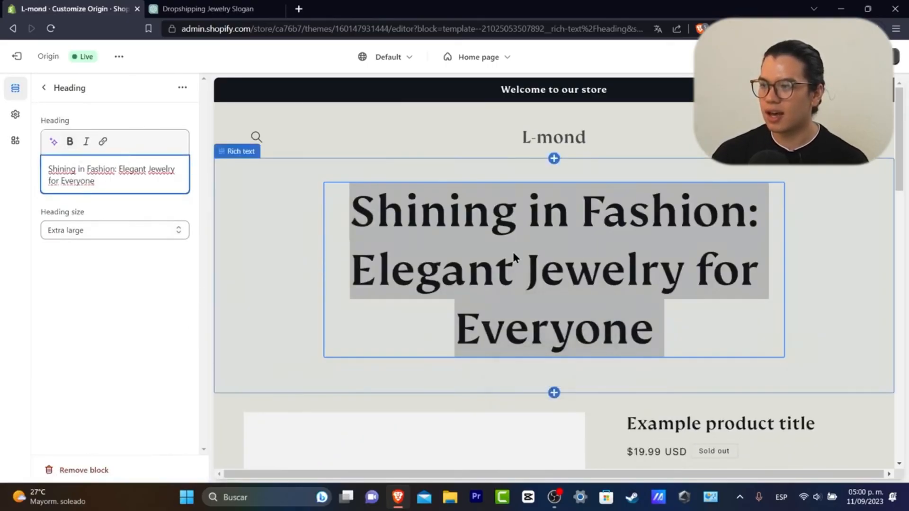
{"action": "left_click", "coordinate": [720, 312]}
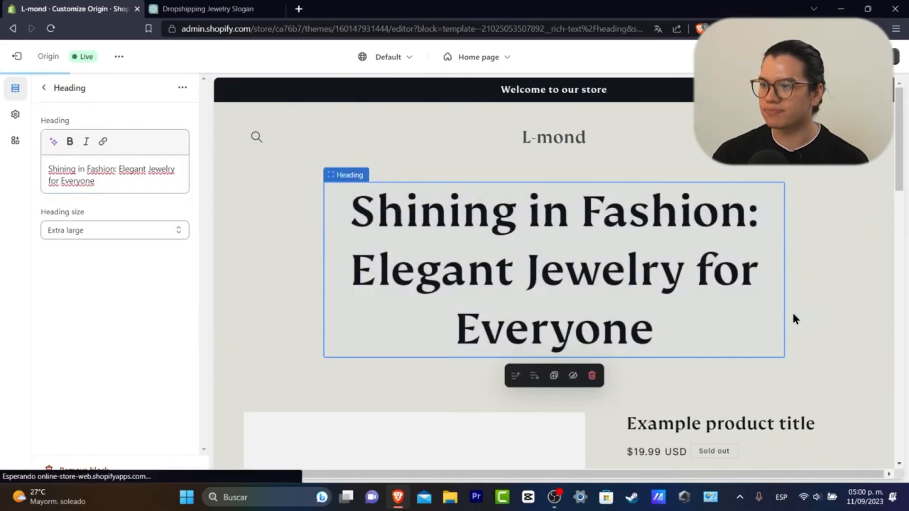
Reselect the Rich text section and view the blocks that can be added beneath the slogan
{"action": "left_click", "coordinate": [293, 265]}
{"action": "scroll", "coordinate": [682, 307], "scroll_direction": "down", "scroll_amount": 3}
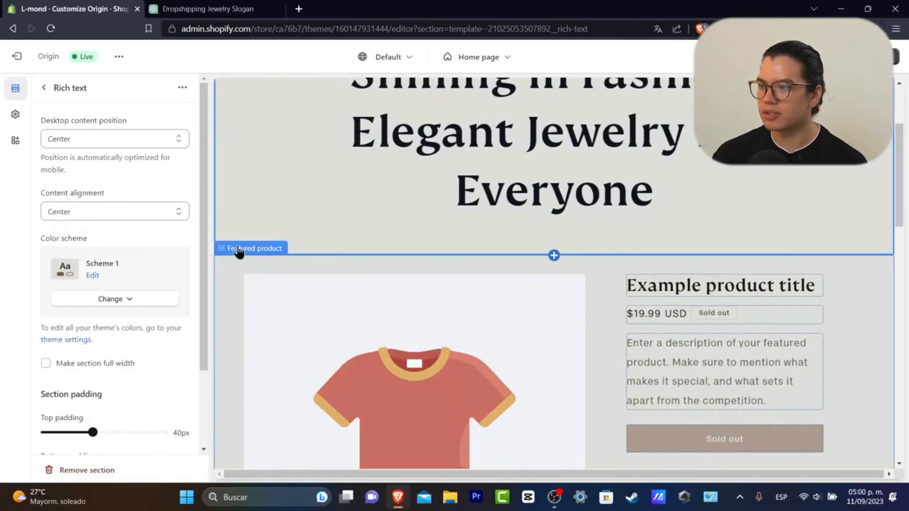
{"action": "scroll", "coordinate": [284, 237], "scroll_direction": "up", "scroll_amount": 3}
{"action": "left_click", "coordinate": [312, 138]}
{"action": "left_click", "coordinate": [280, 229]}
{"action": "left_click", "coordinate": [43, 88]}
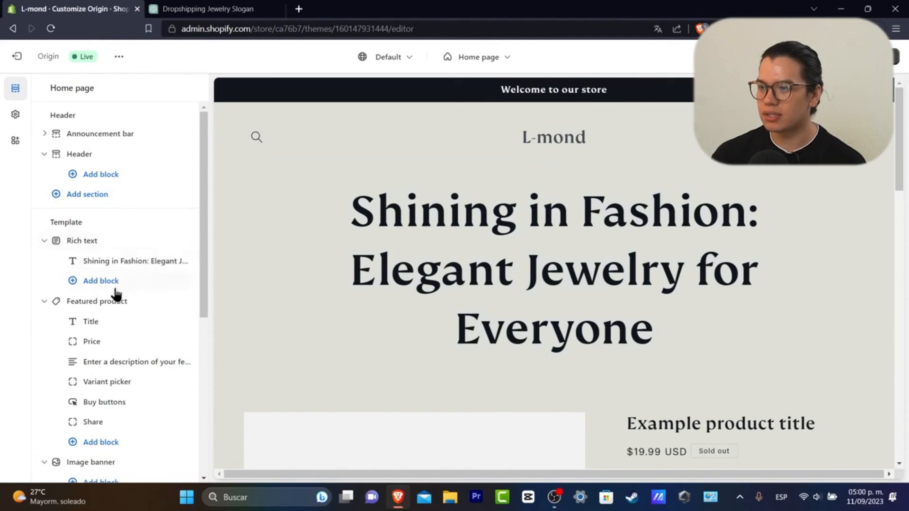
{"action": "left_click", "coordinate": [102, 283]}
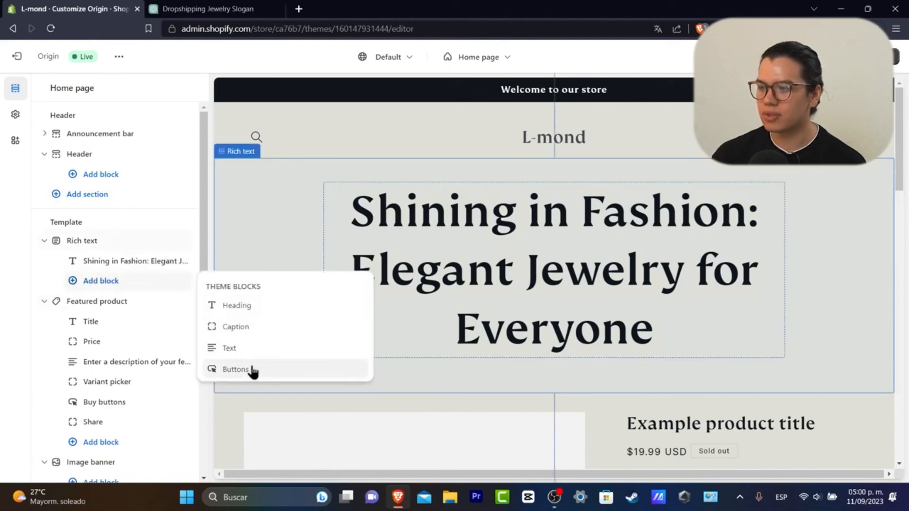